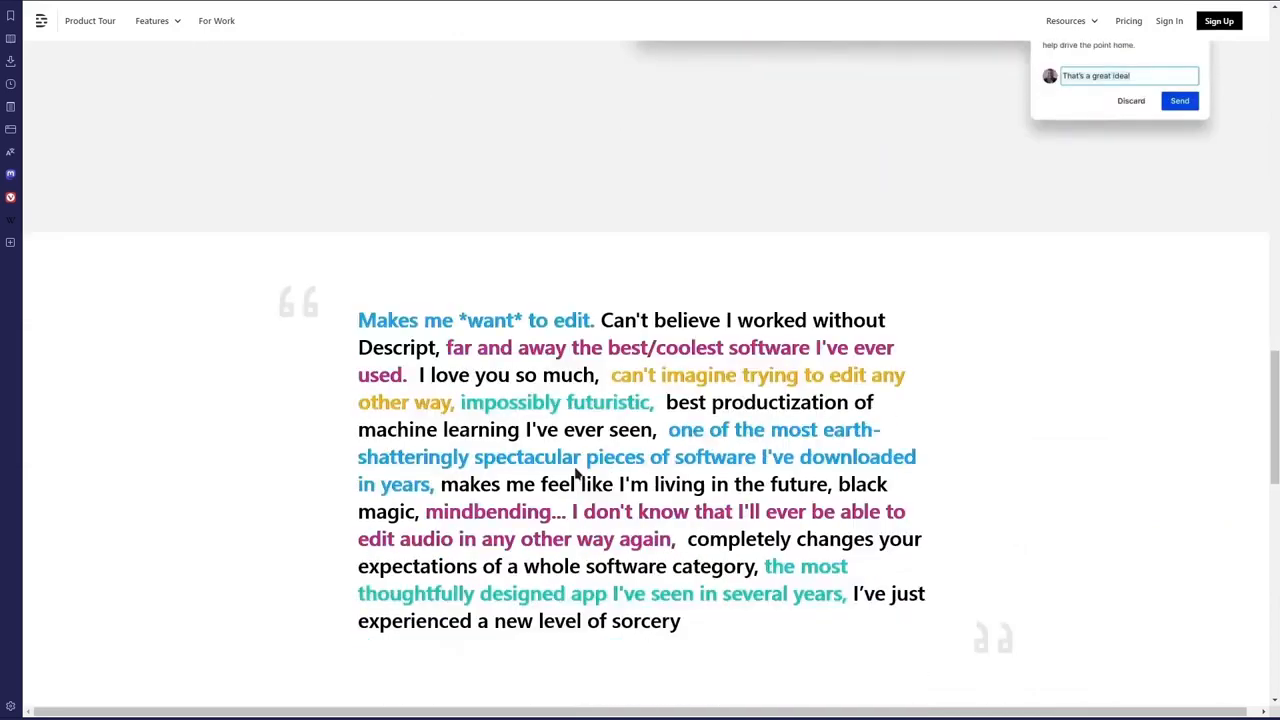
Open the Download page from the resources links in the Descript site's footer
scroll(575, 474, down, 7)
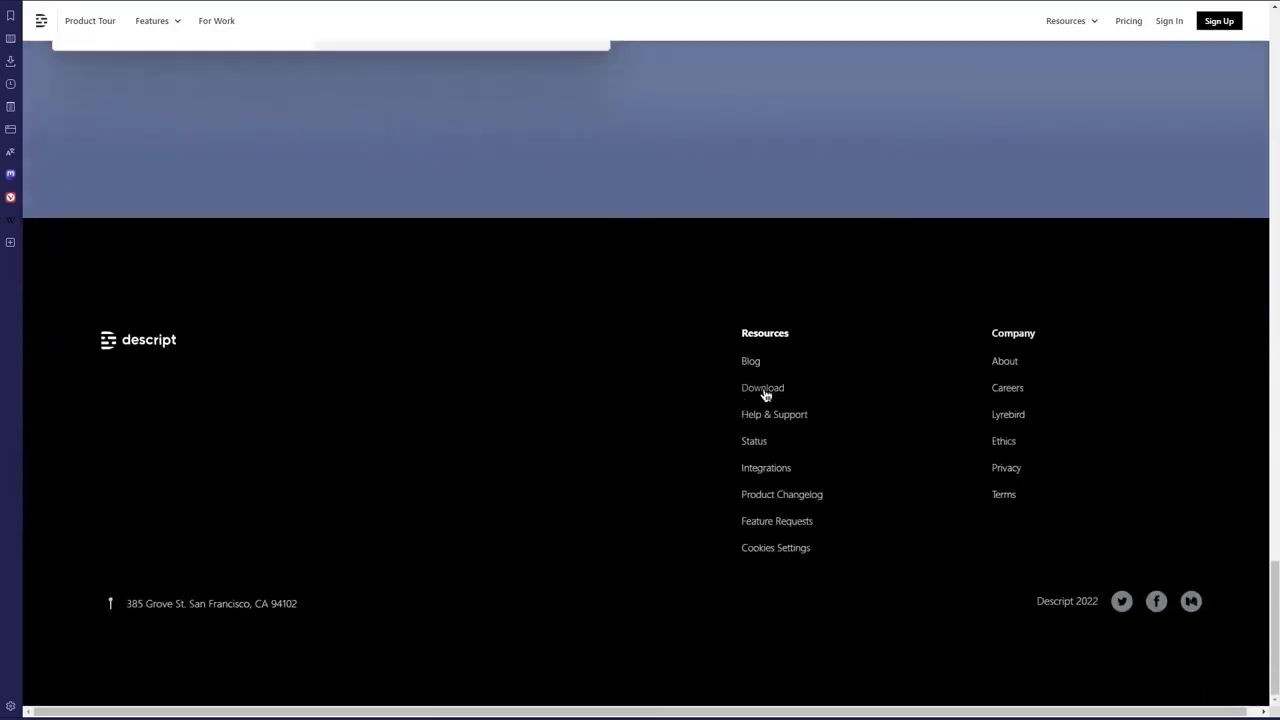
click(764, 395)
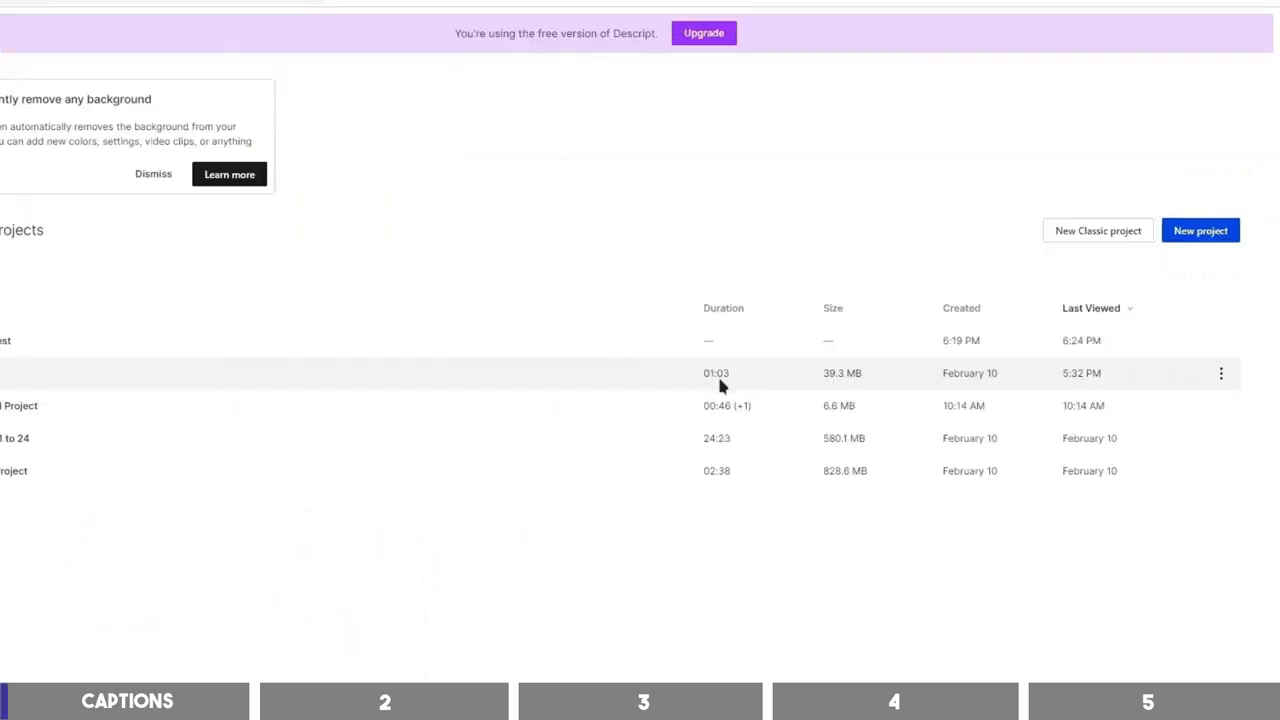
Create a new project, add the video 5 time management.mp4 to the script, and accept the English transcription settings
click(1195, 238)
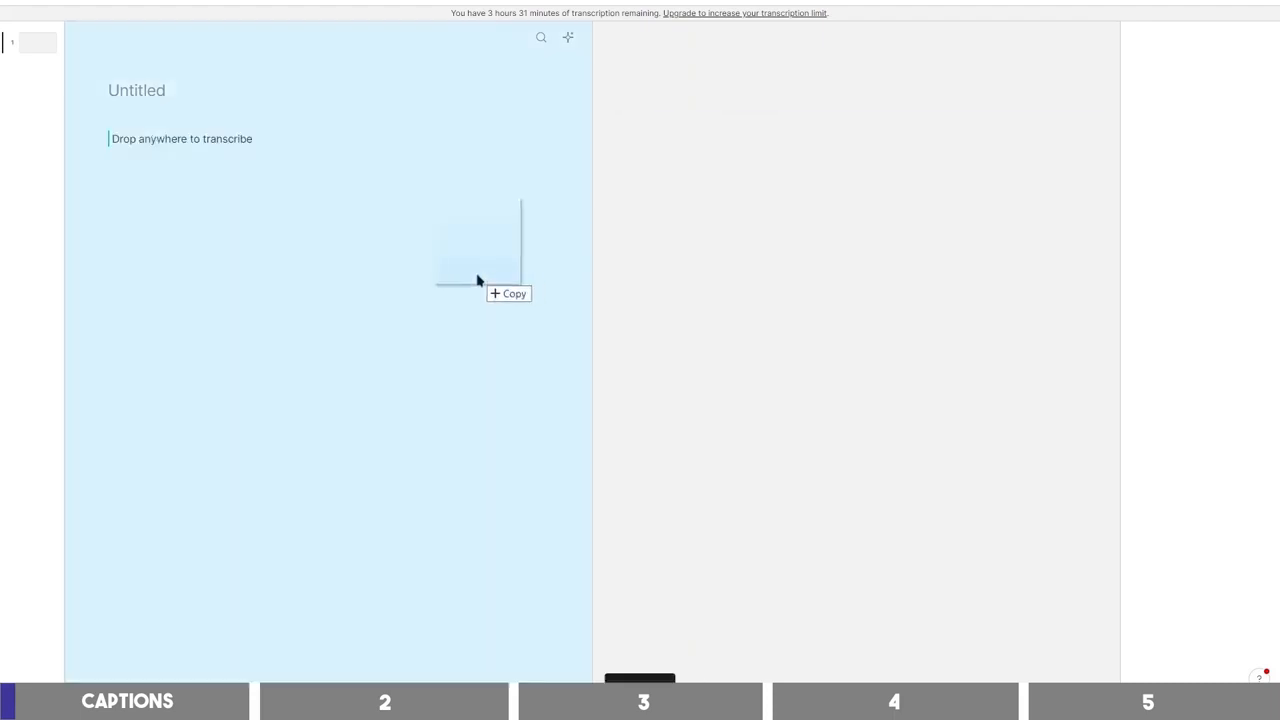
drag(477, 277, 426, 294)
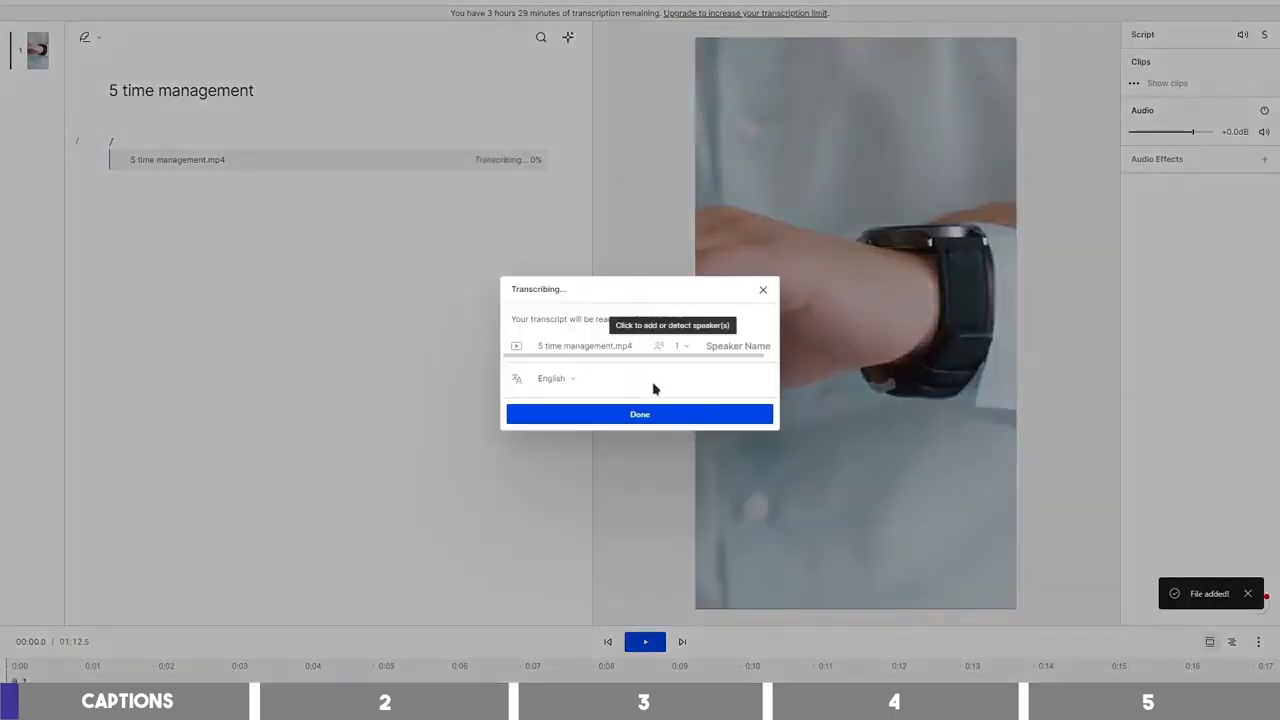
click(659, 416)
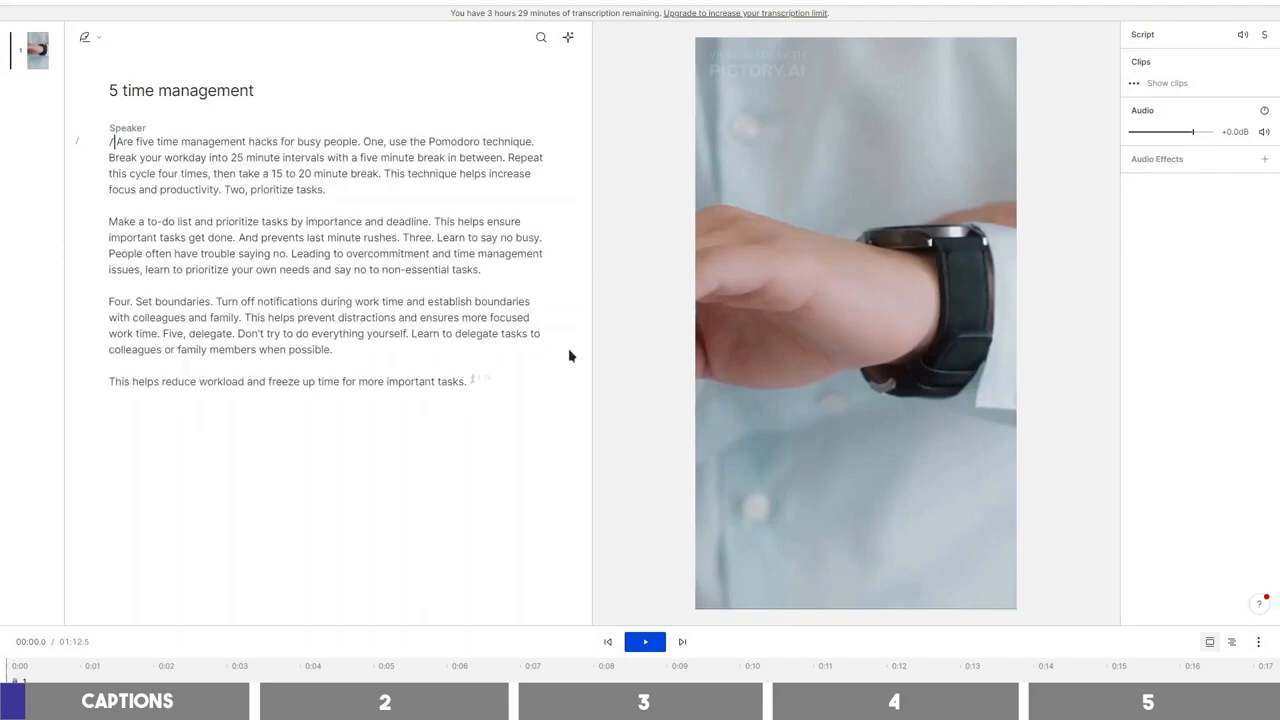
Play the first seconds of the transcribed video and return to the start of the script
click(643, 645)
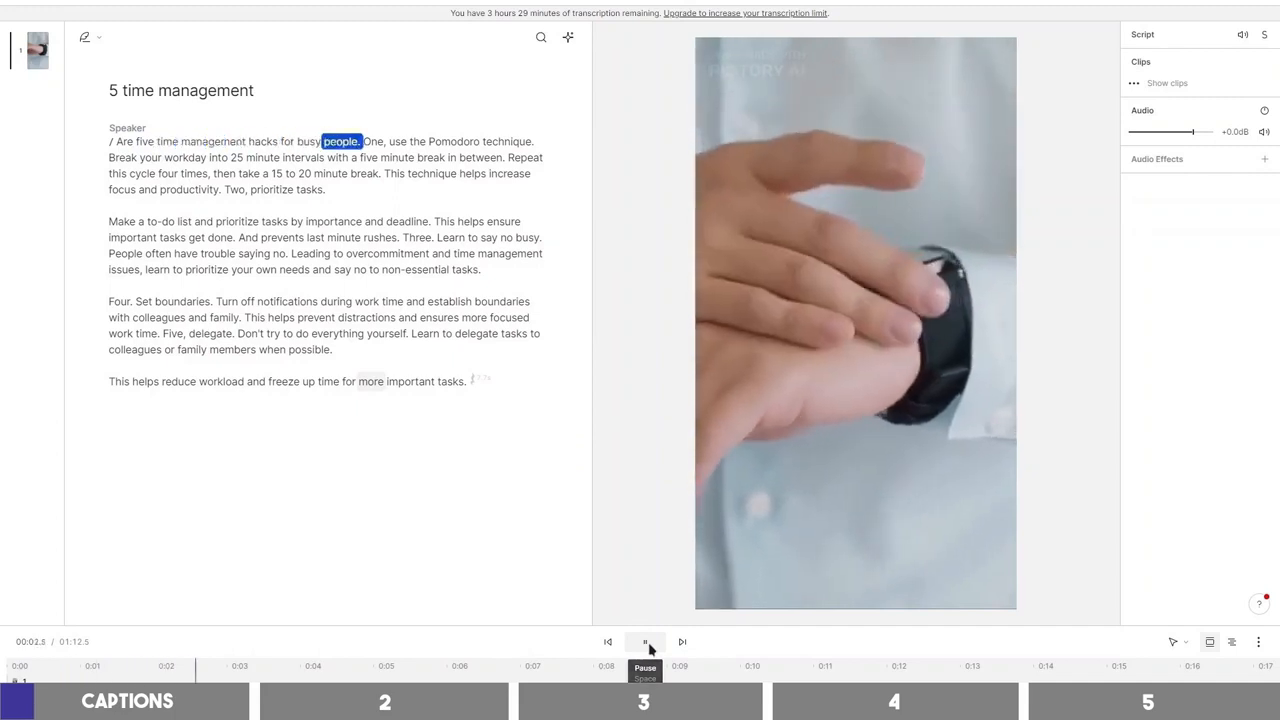
click(645, 645)
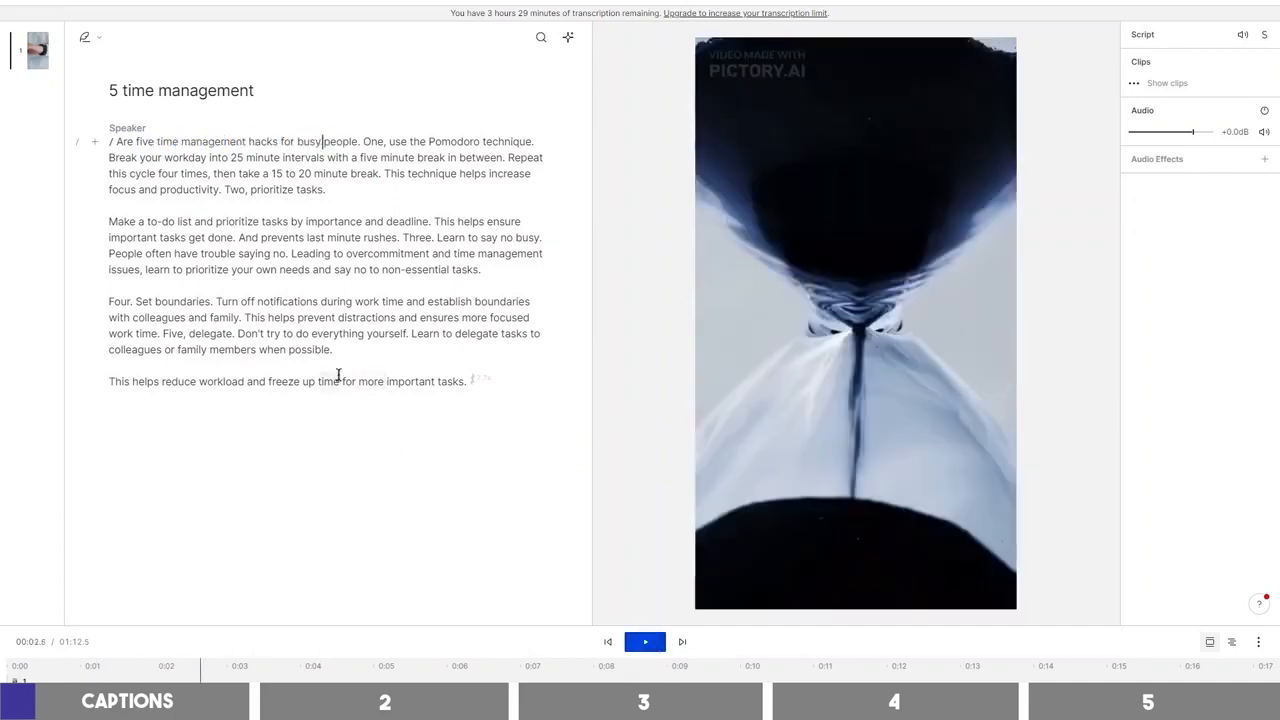
click(116, 142)
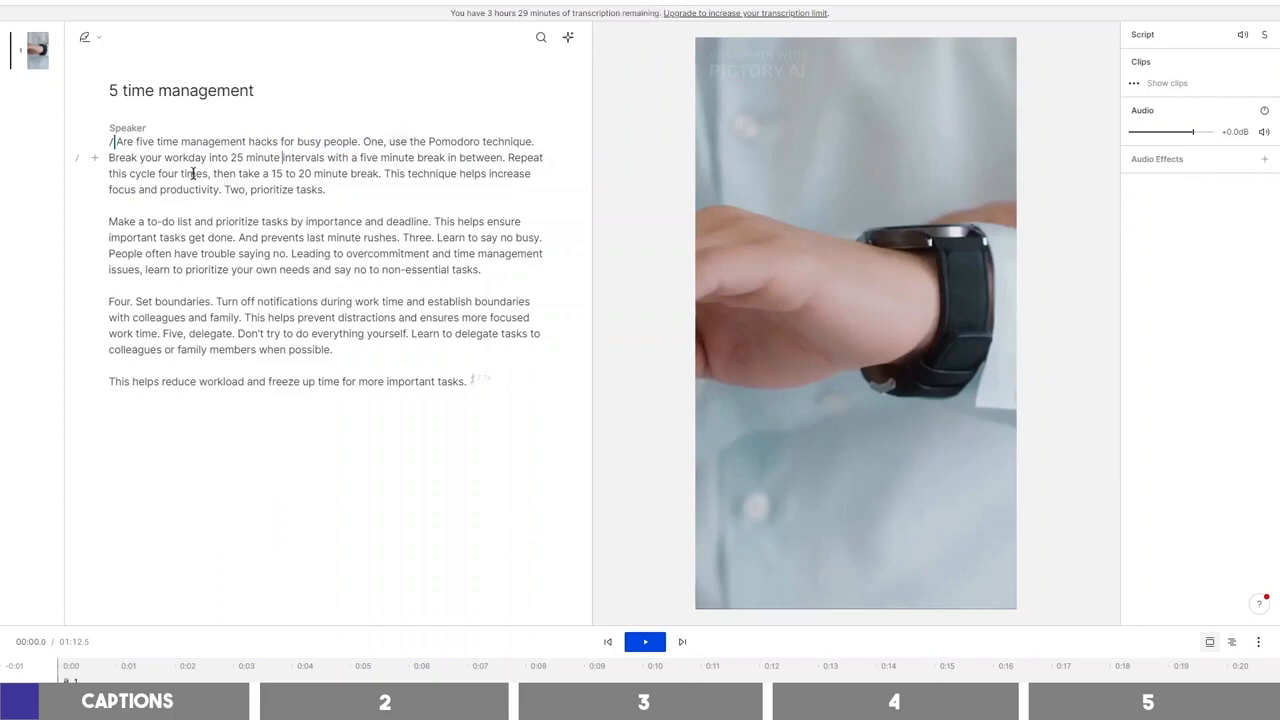
Try adding captions to only the first line of the script, from "Are five" to "Pomodoro technique."
drag(118, 142, 537, 142)
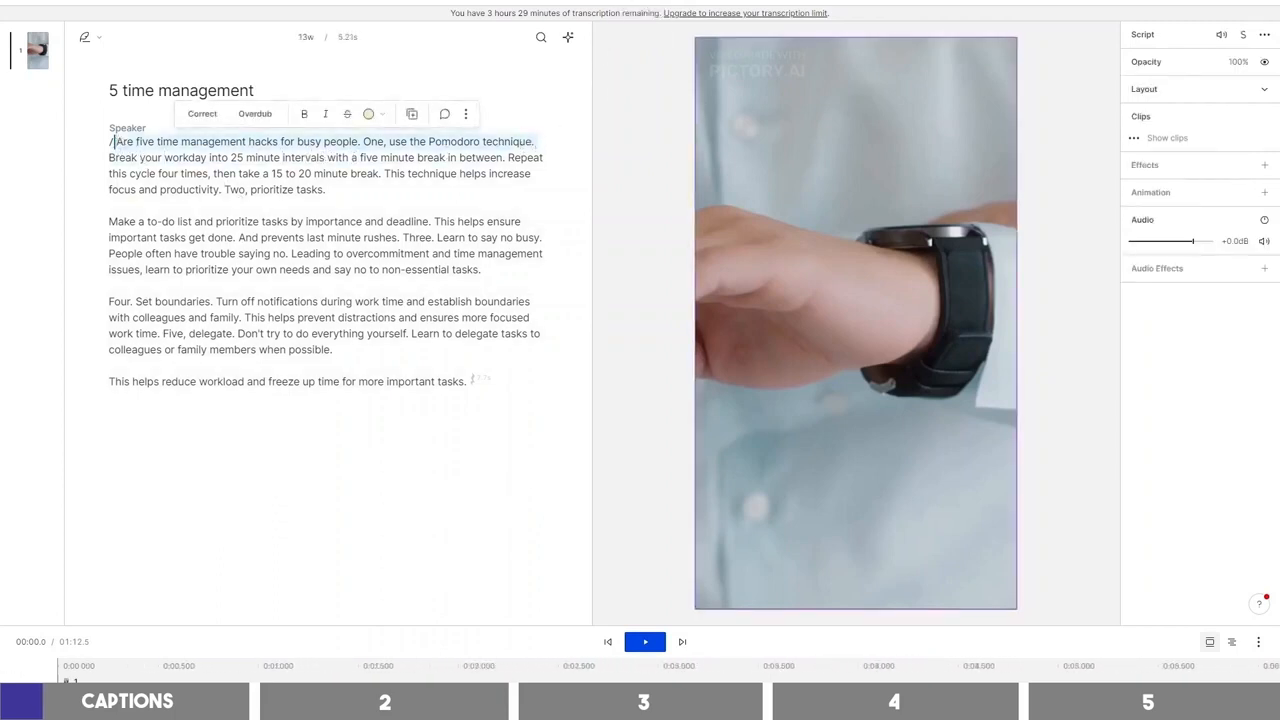
click(641, 2)
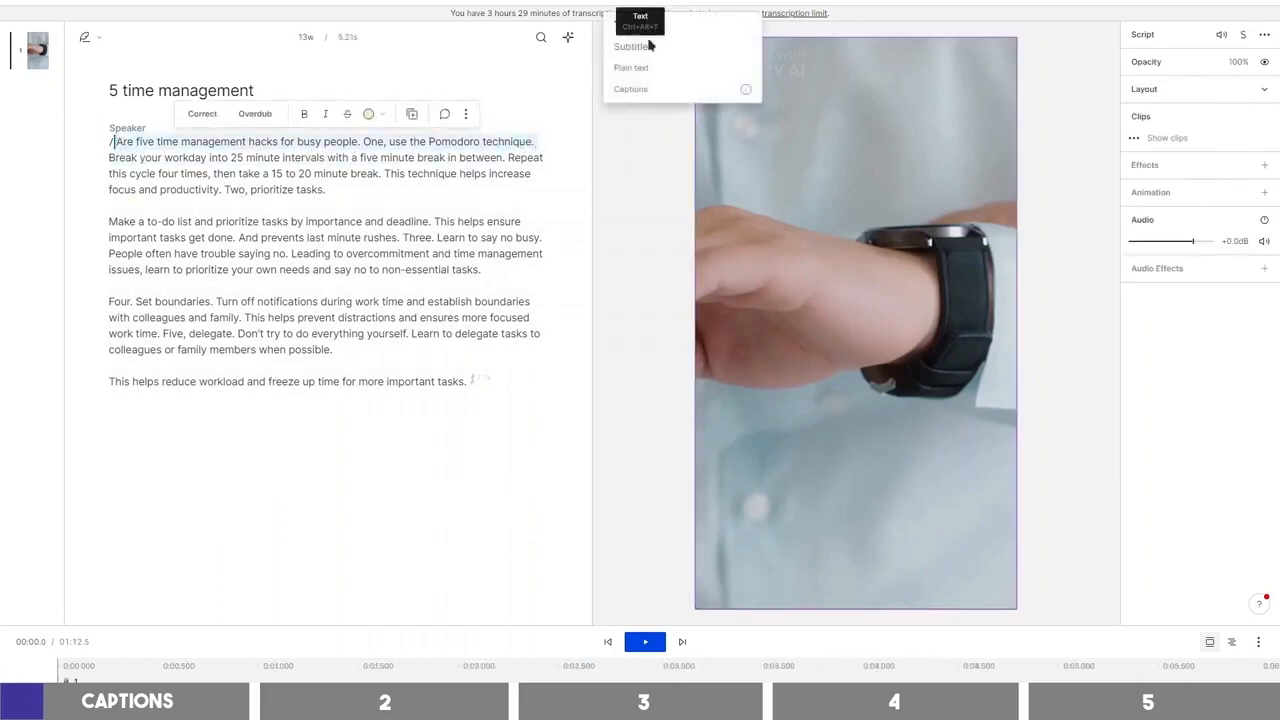
click(653, 91)
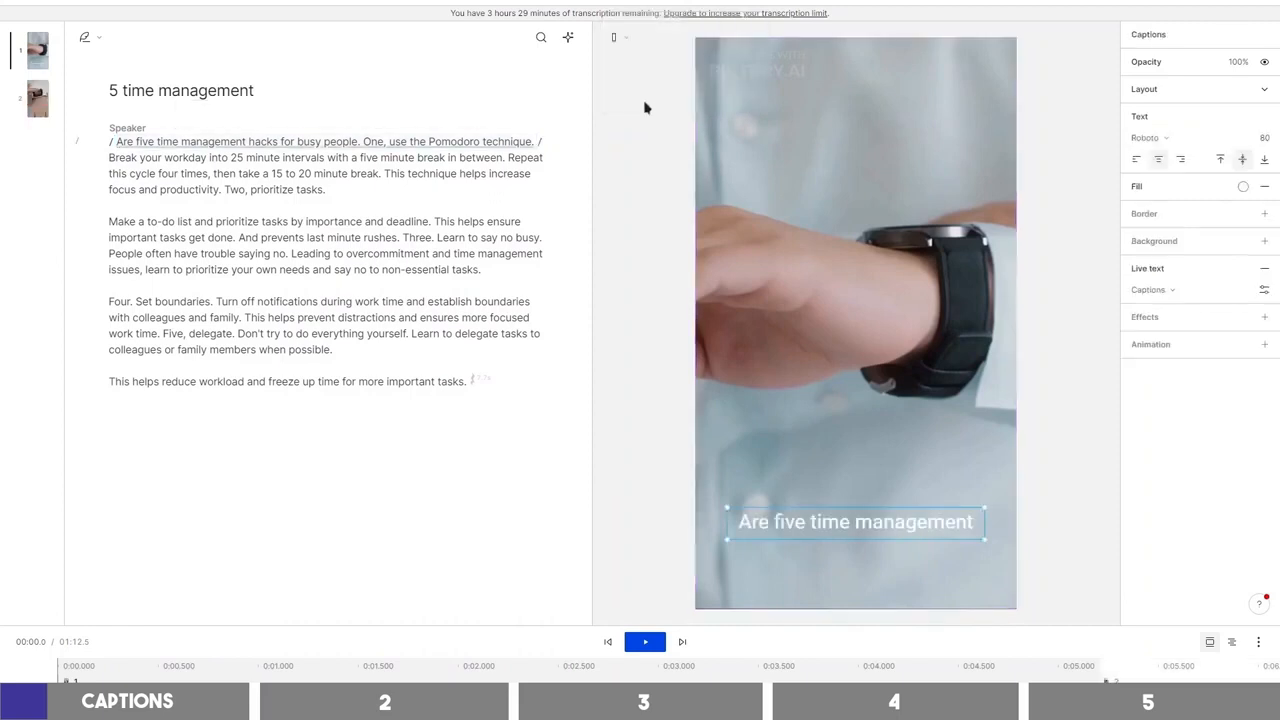
Check the captions at several words in the script and undo adding them
click(364, 155)
click(372, 142)
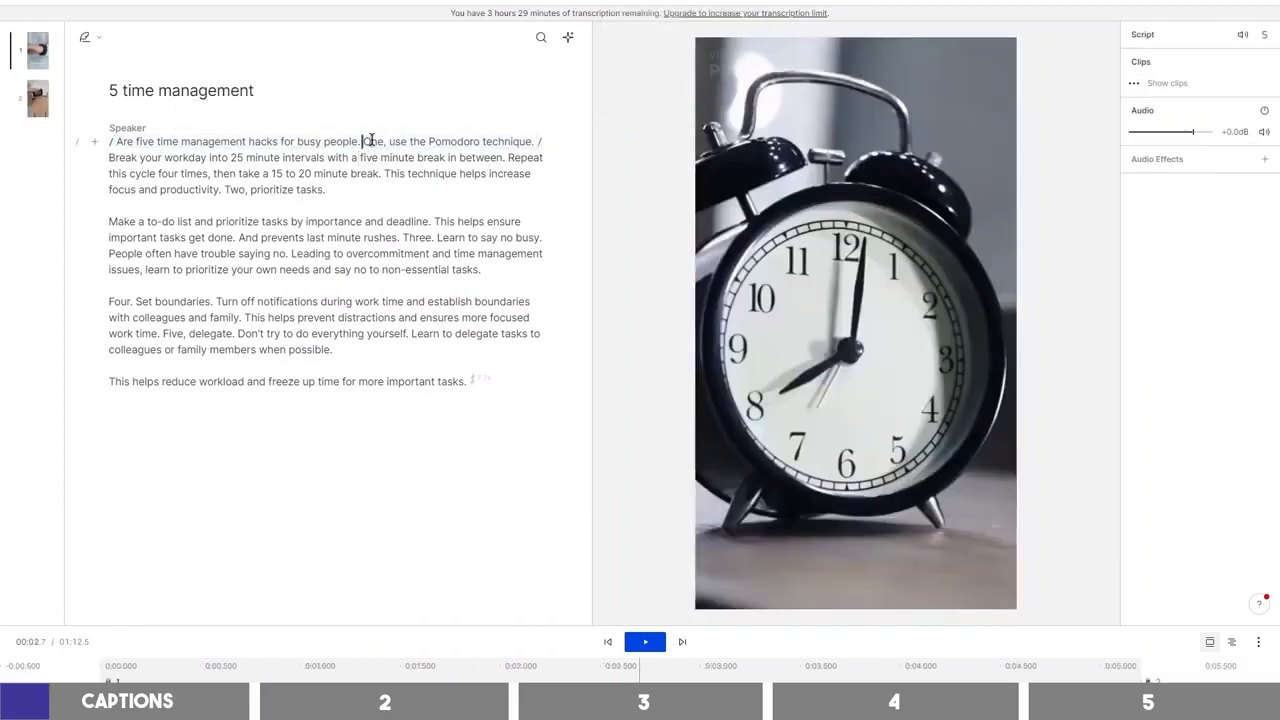
click(309, 175)
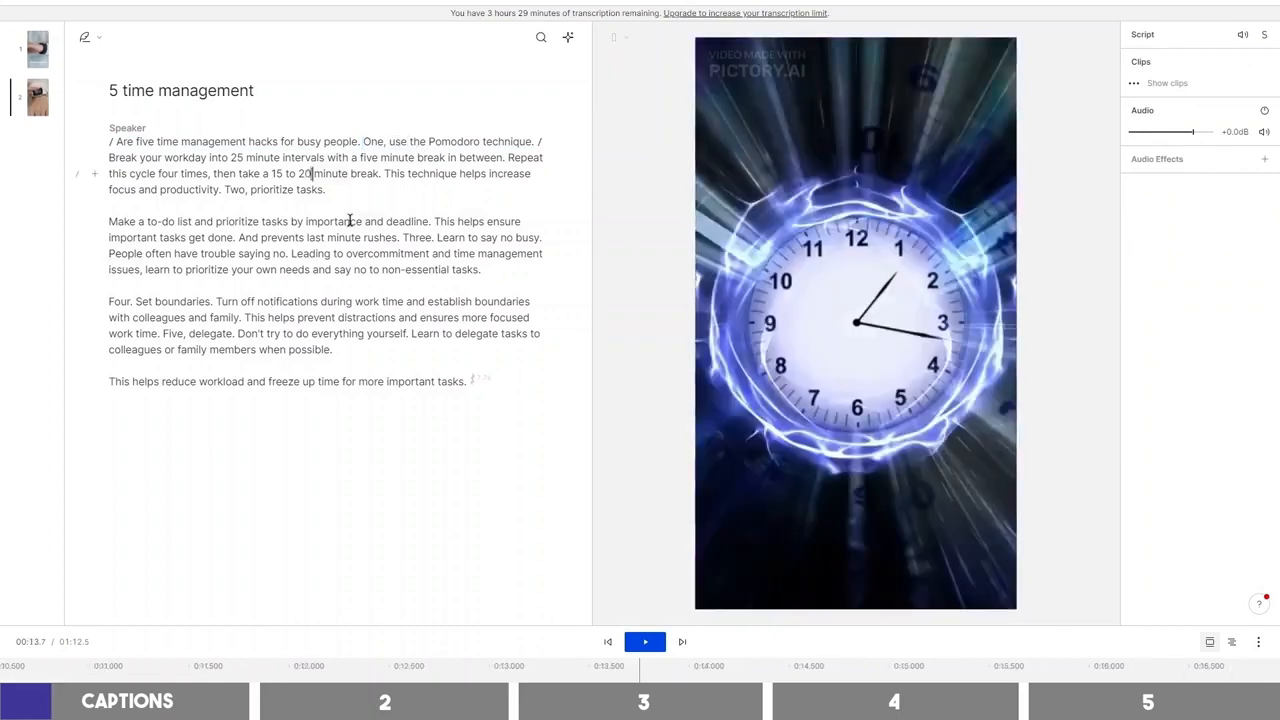
click(242, 142)
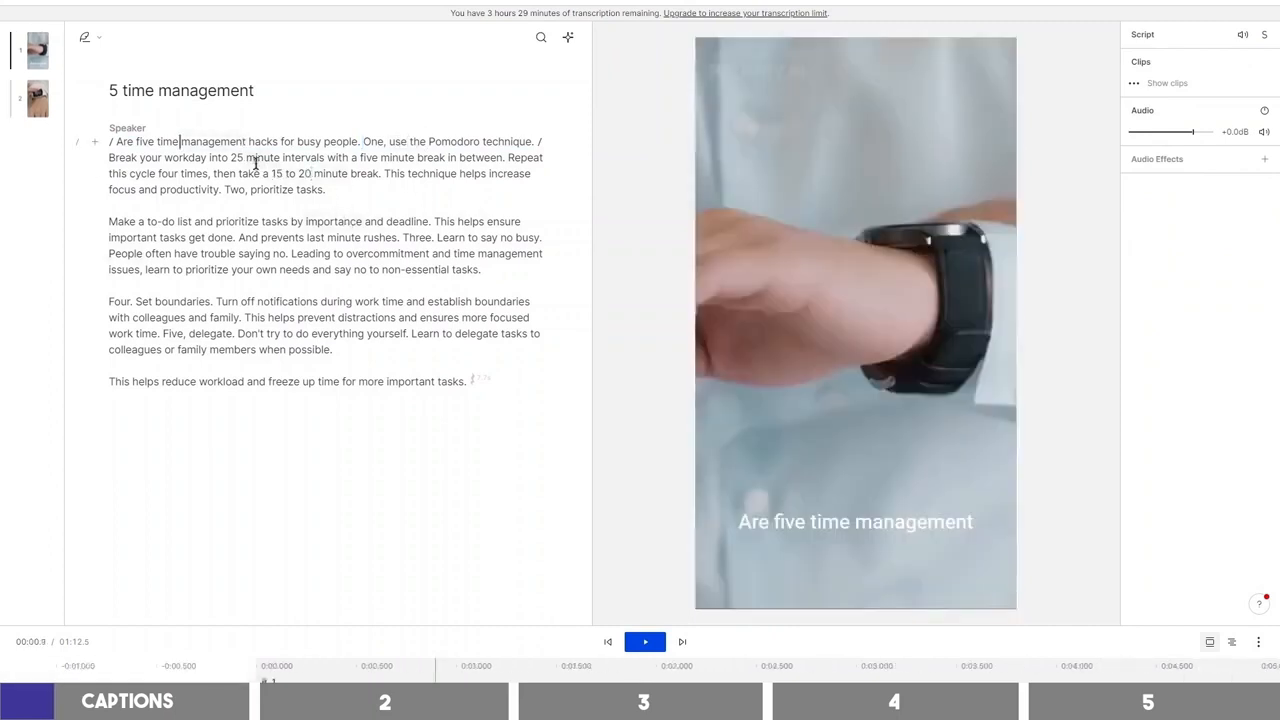
key(ctrl+z)
key(ctrl+z)
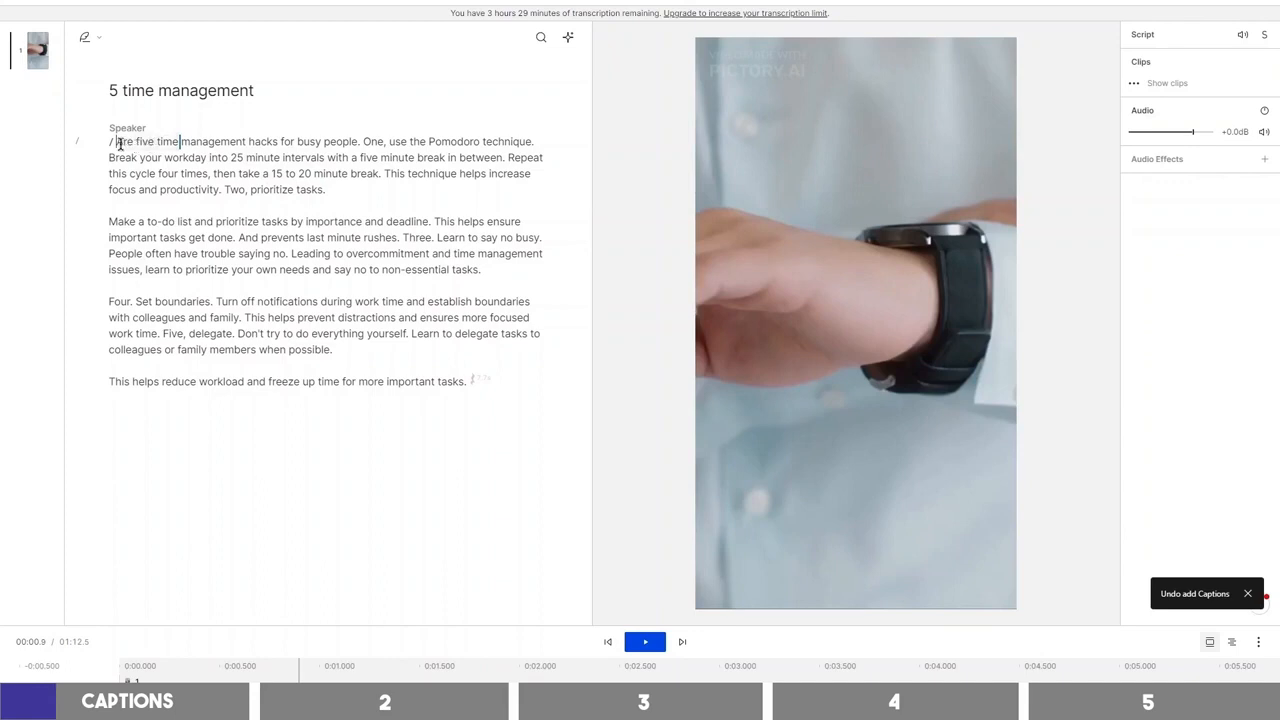
Add captions to the whole script and preview them briefly from the beginning of the video
click(645, 2)
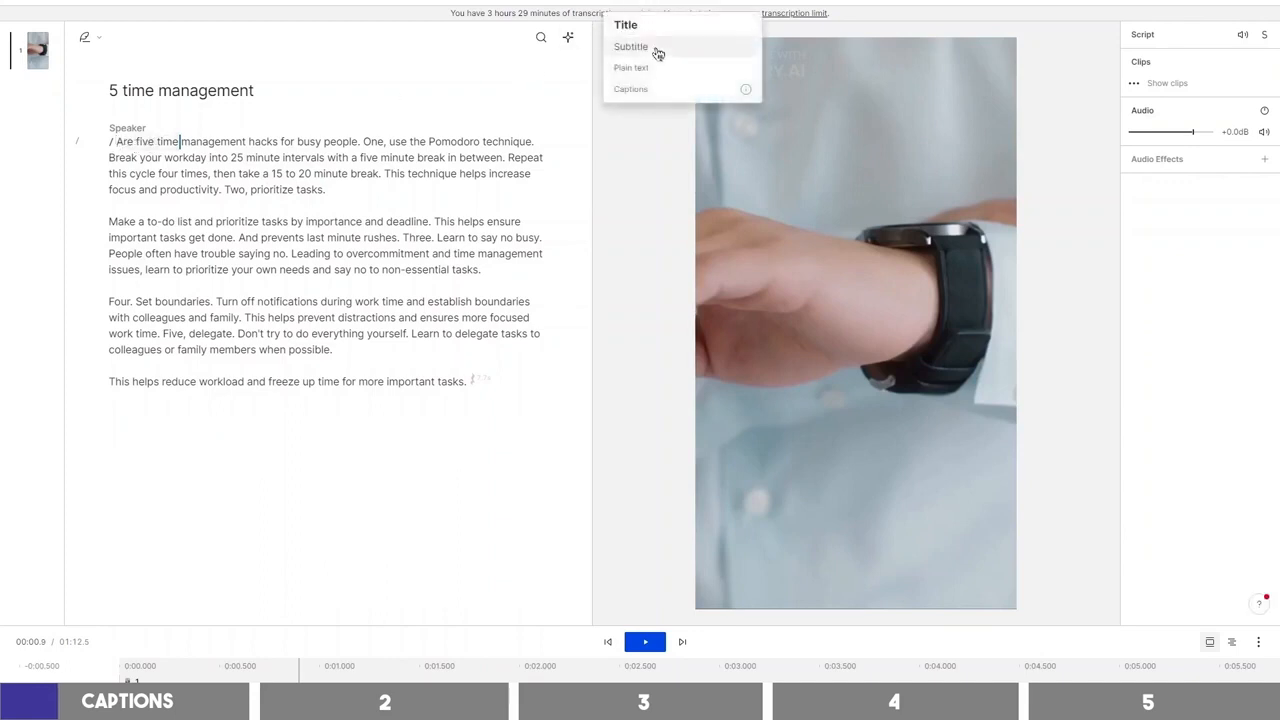
click(645, 93)
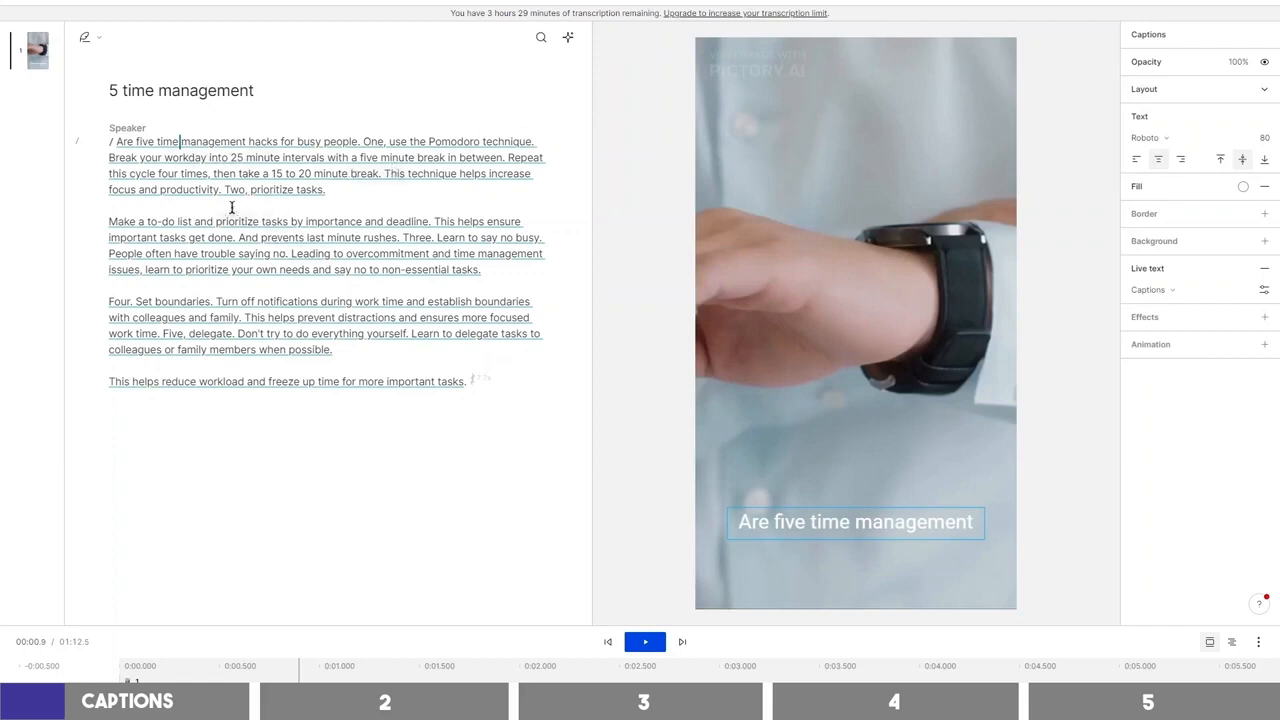
click(115, 142)
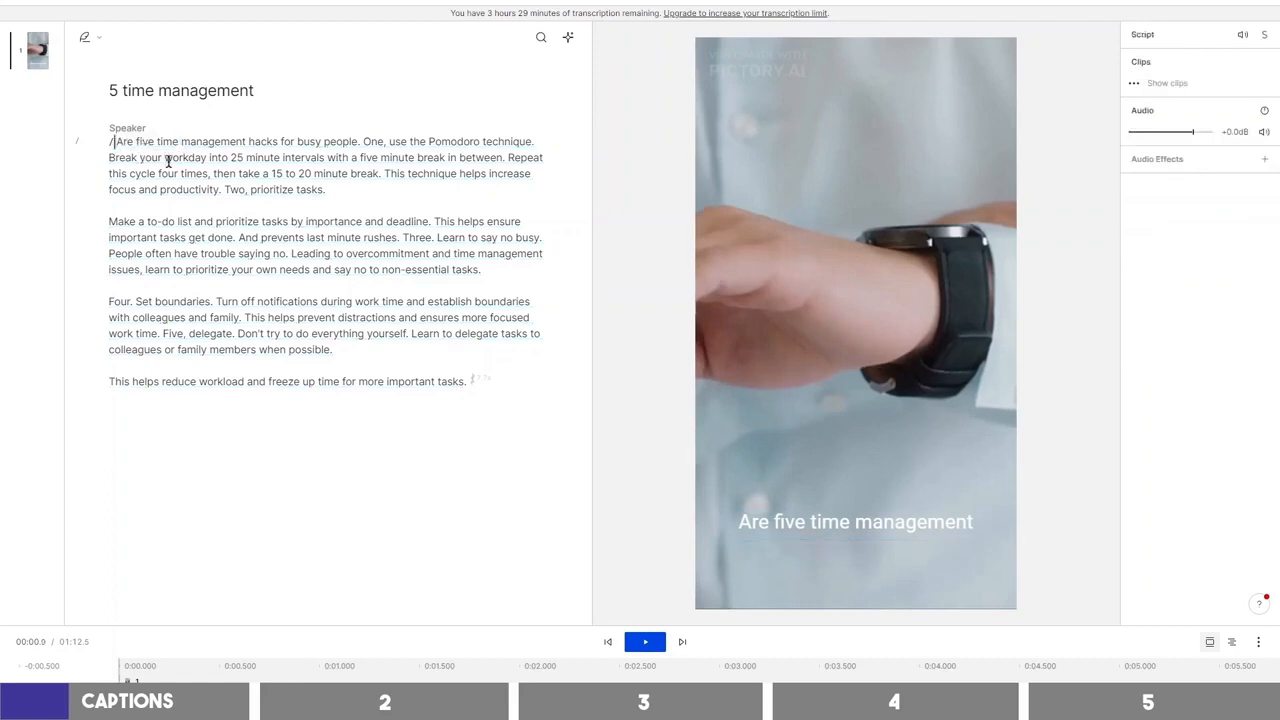
key(space)
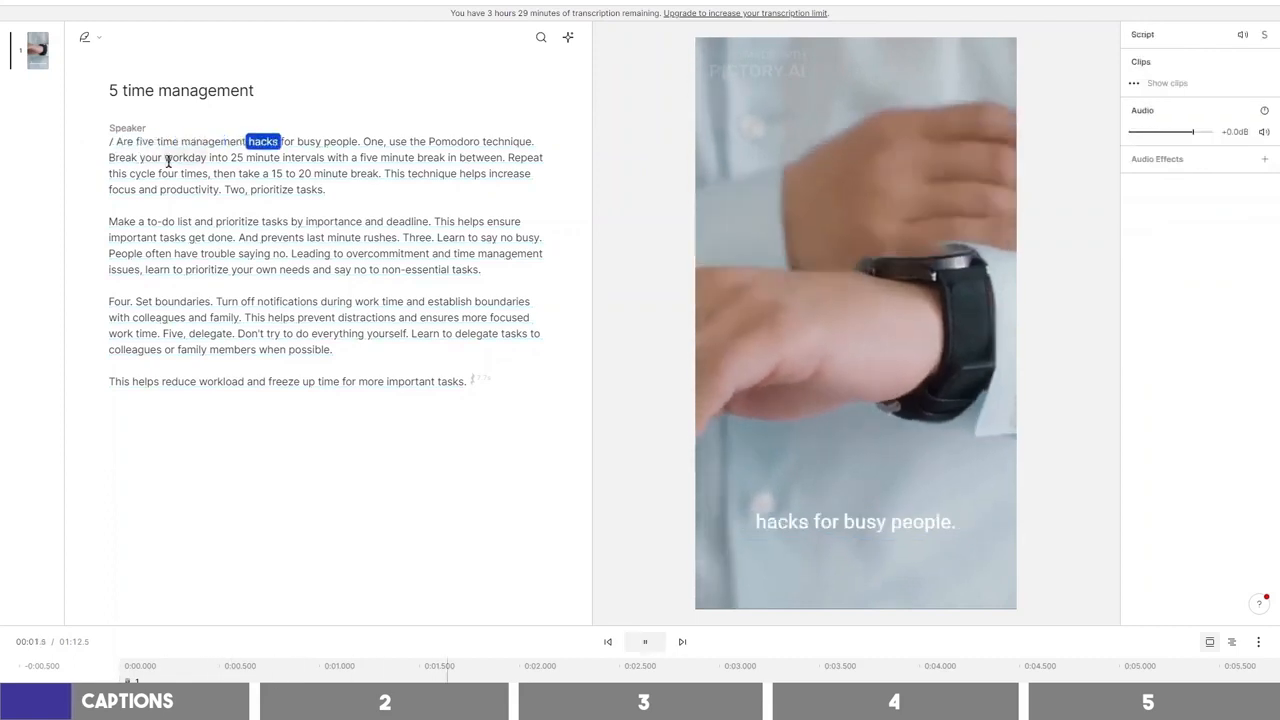
key(space)
key(Home)
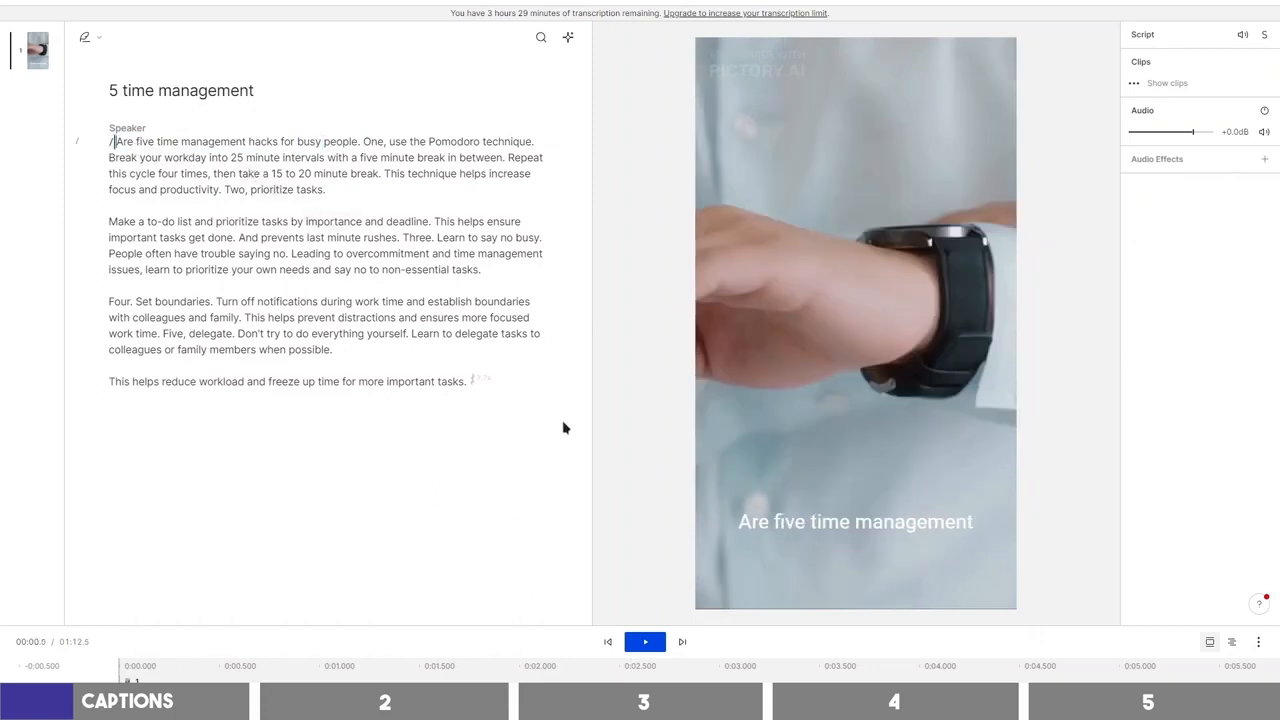
Correct the first transcript word "Are" to "Here are"
double_click(117, 143)
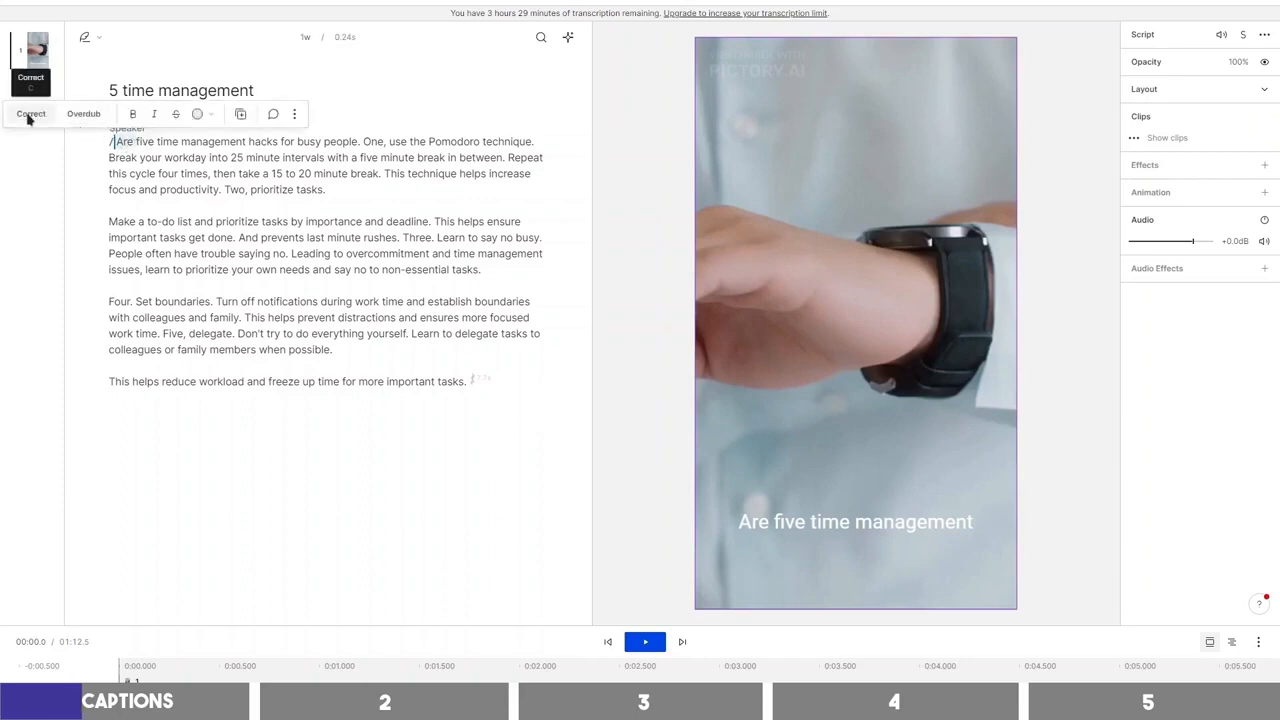
key(c)
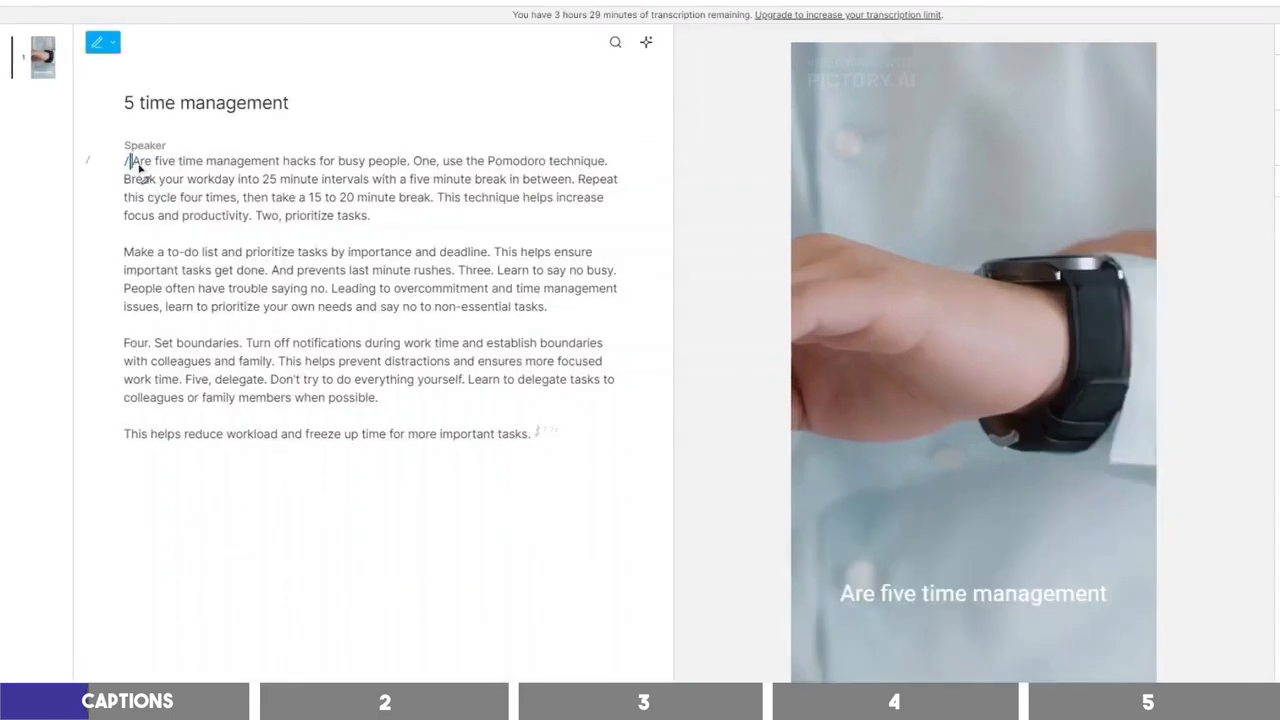
click(140, 162)
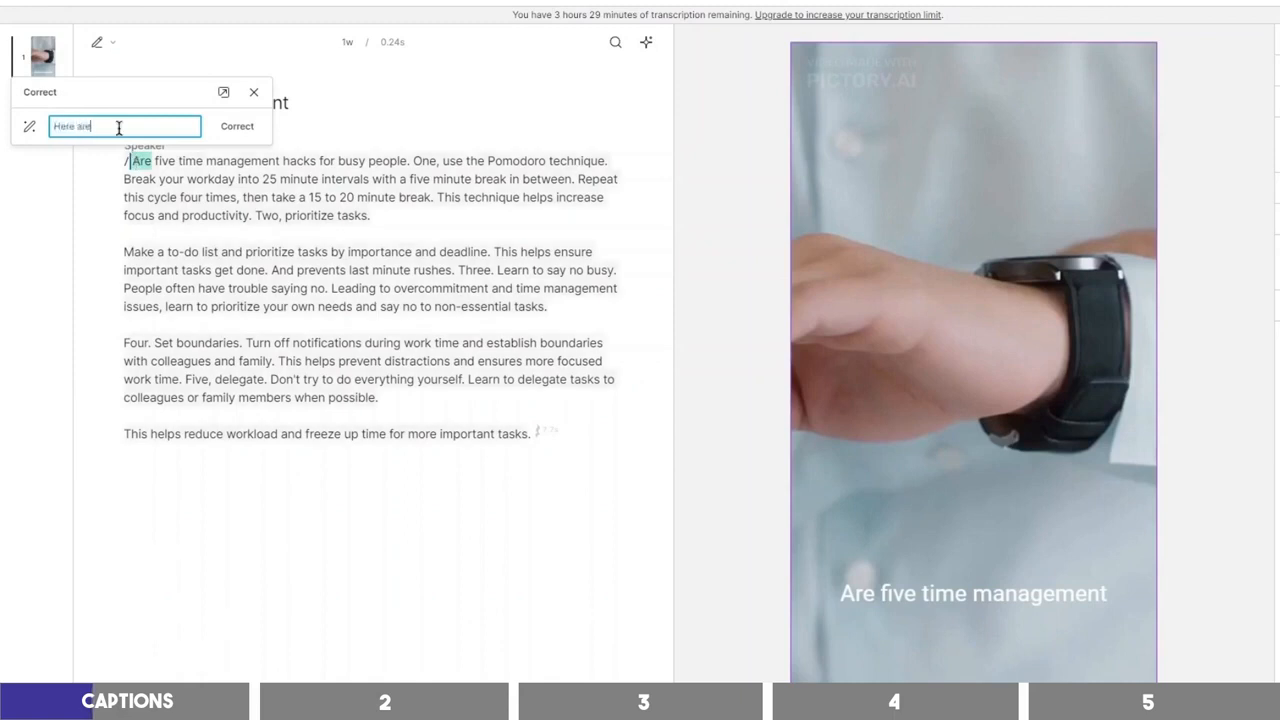
click(237, 127)
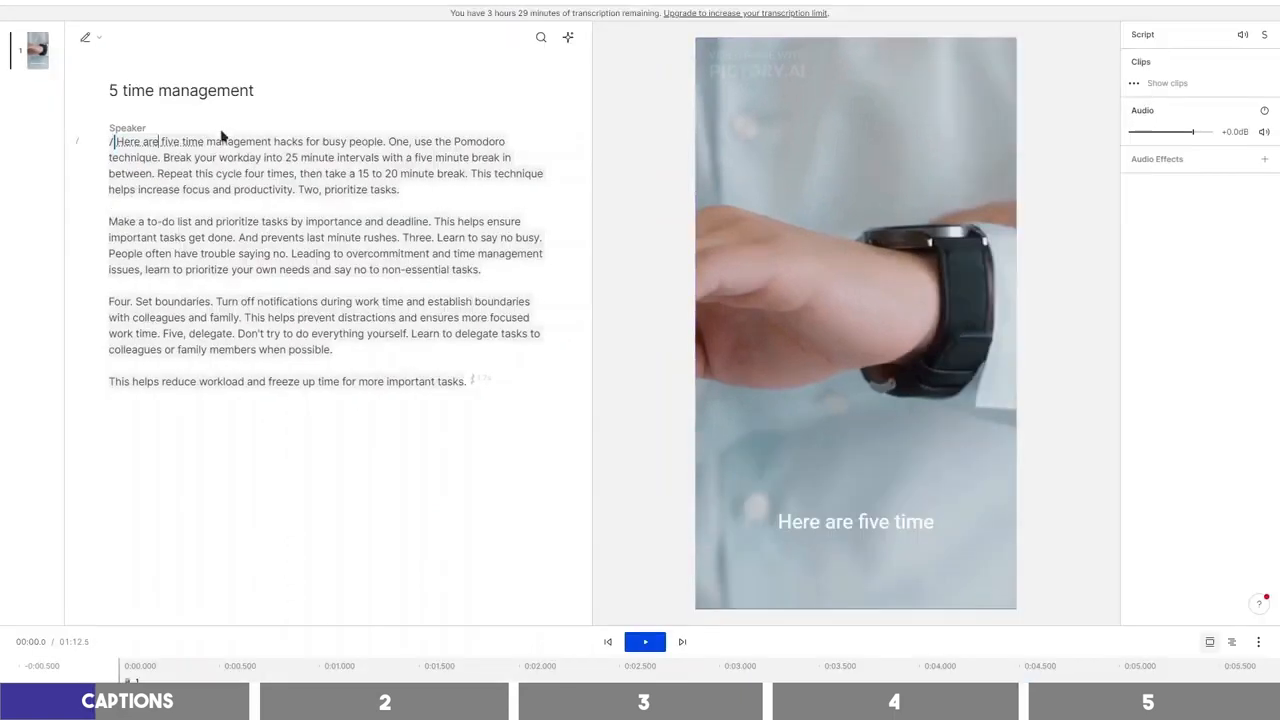
Correct the word "five" before "time management" to "5" and check the captions around it
click(168, 141)
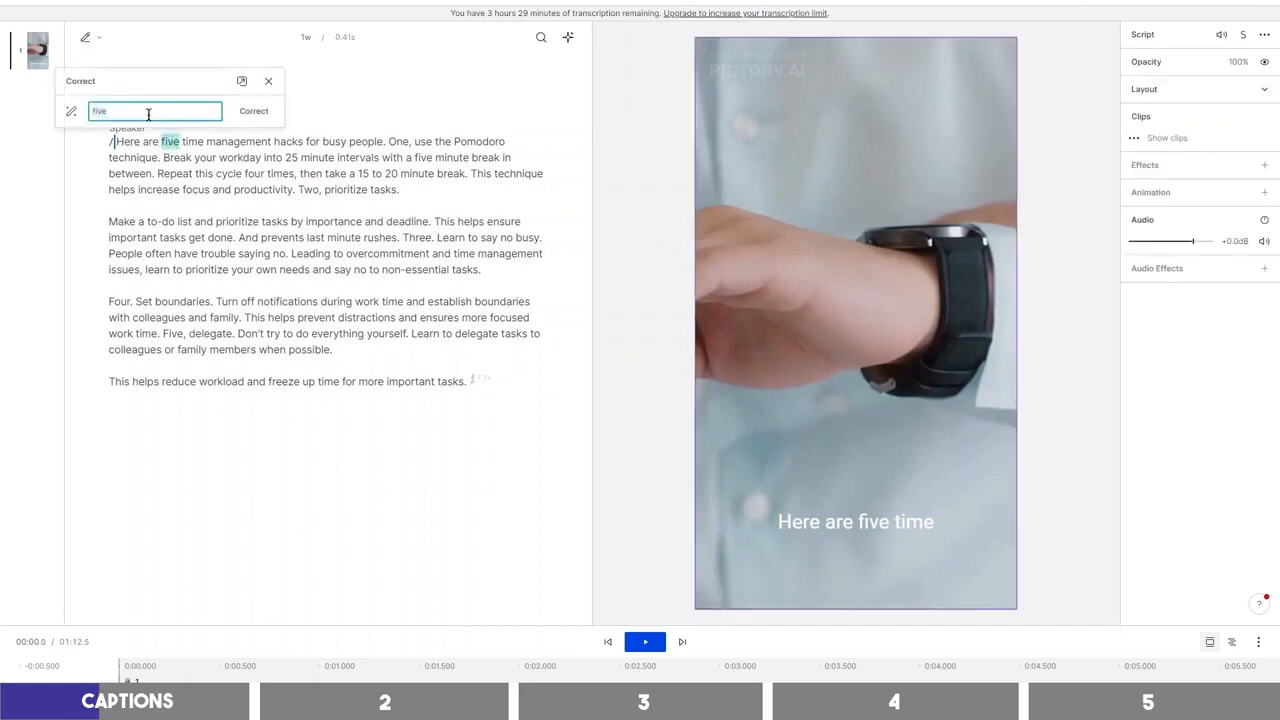
click(249, 117)
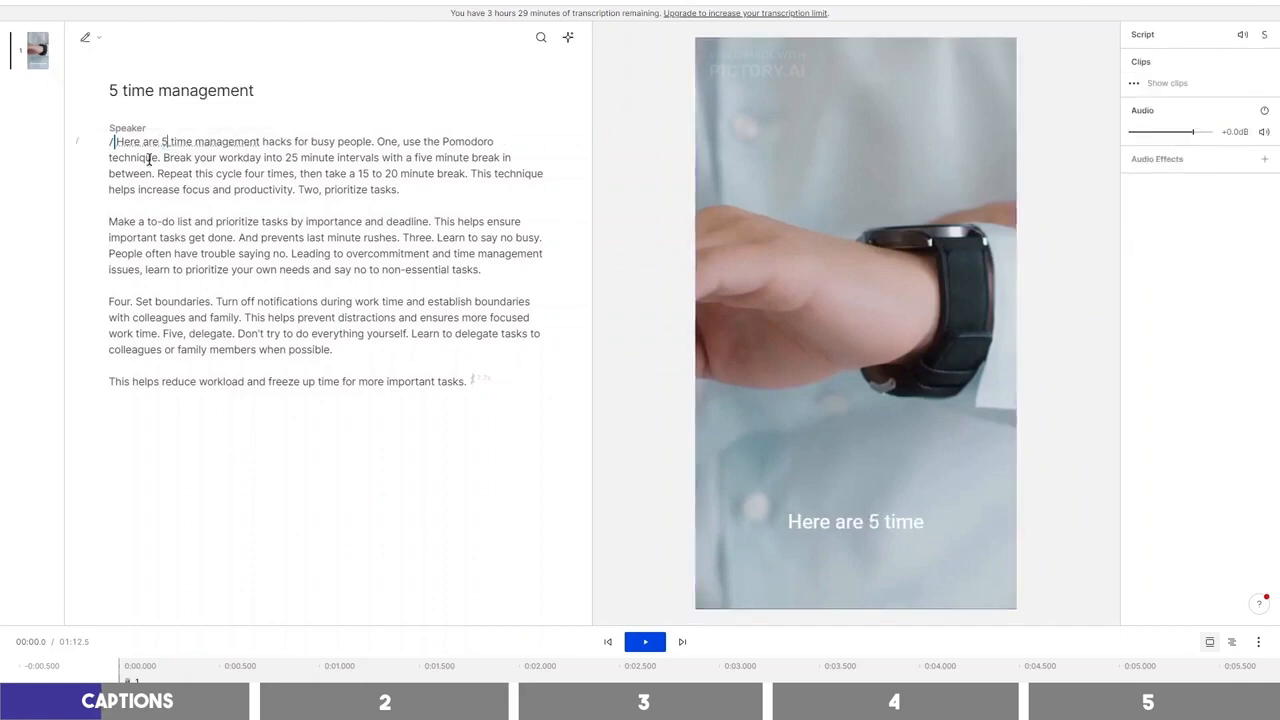
click(200, 146)
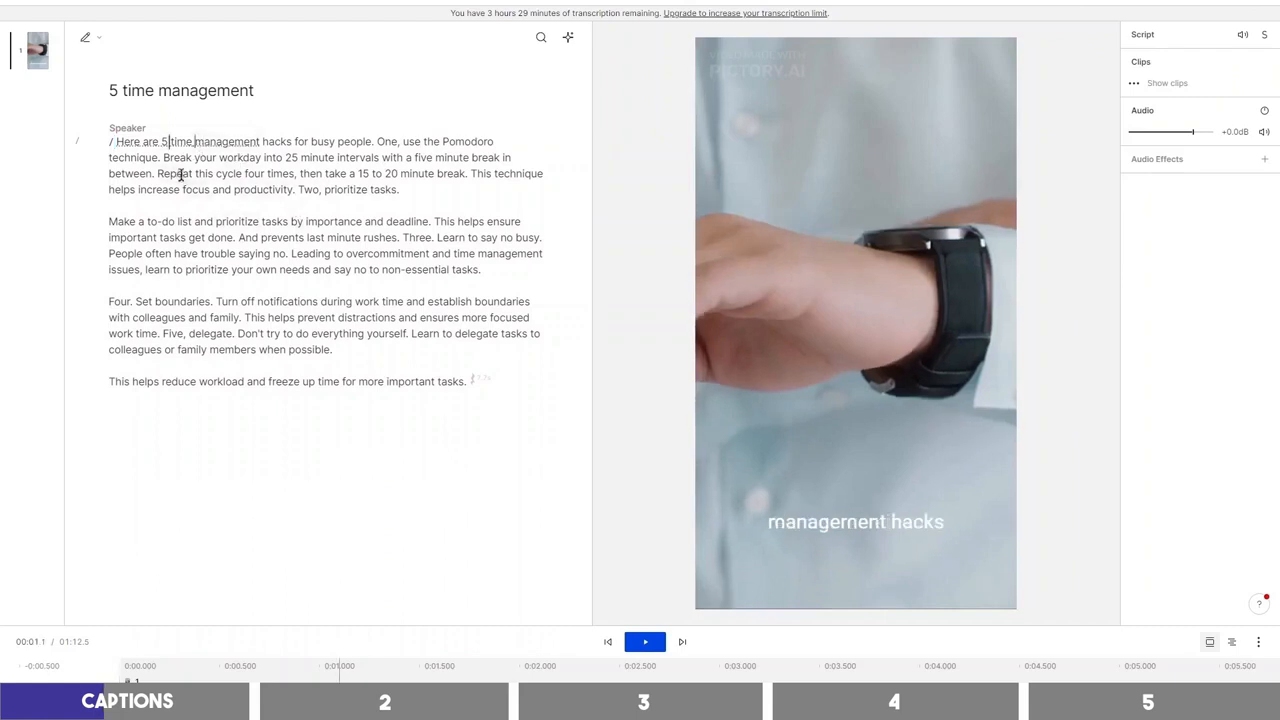
click(153, 143)
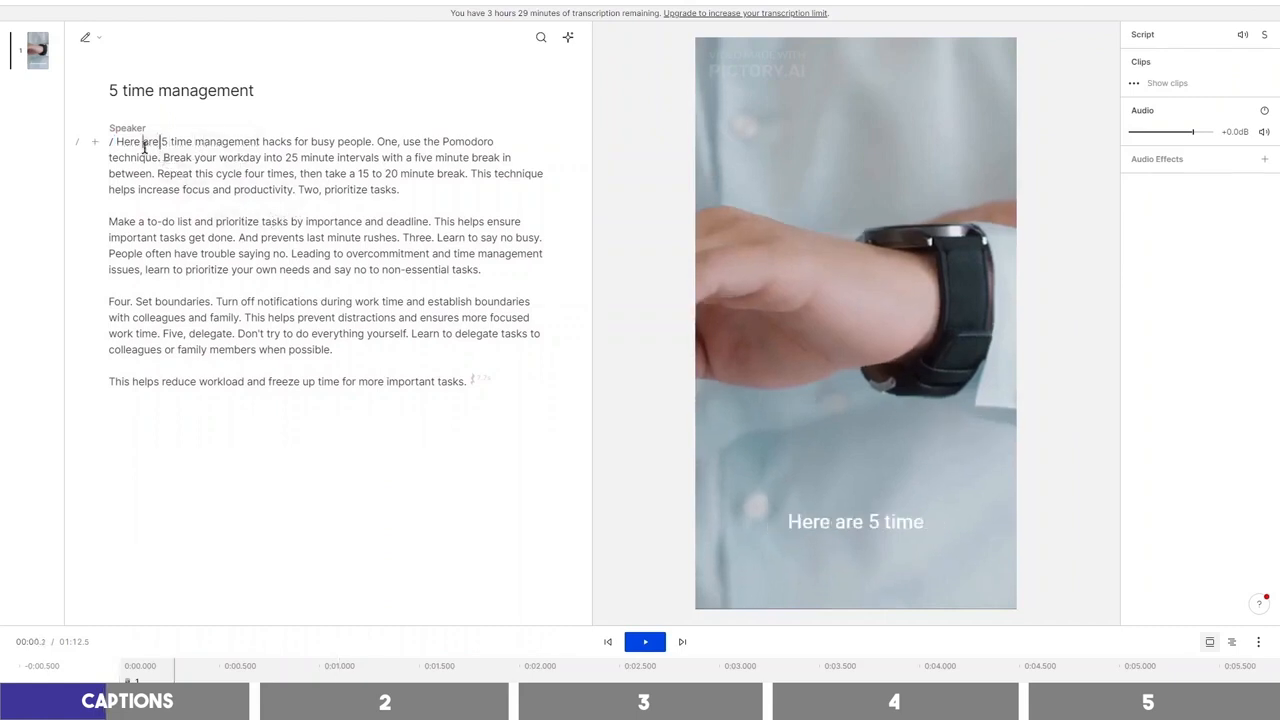
Try the Clean live text style on the captions and switch them to the Karaoke style
click(866, 531)
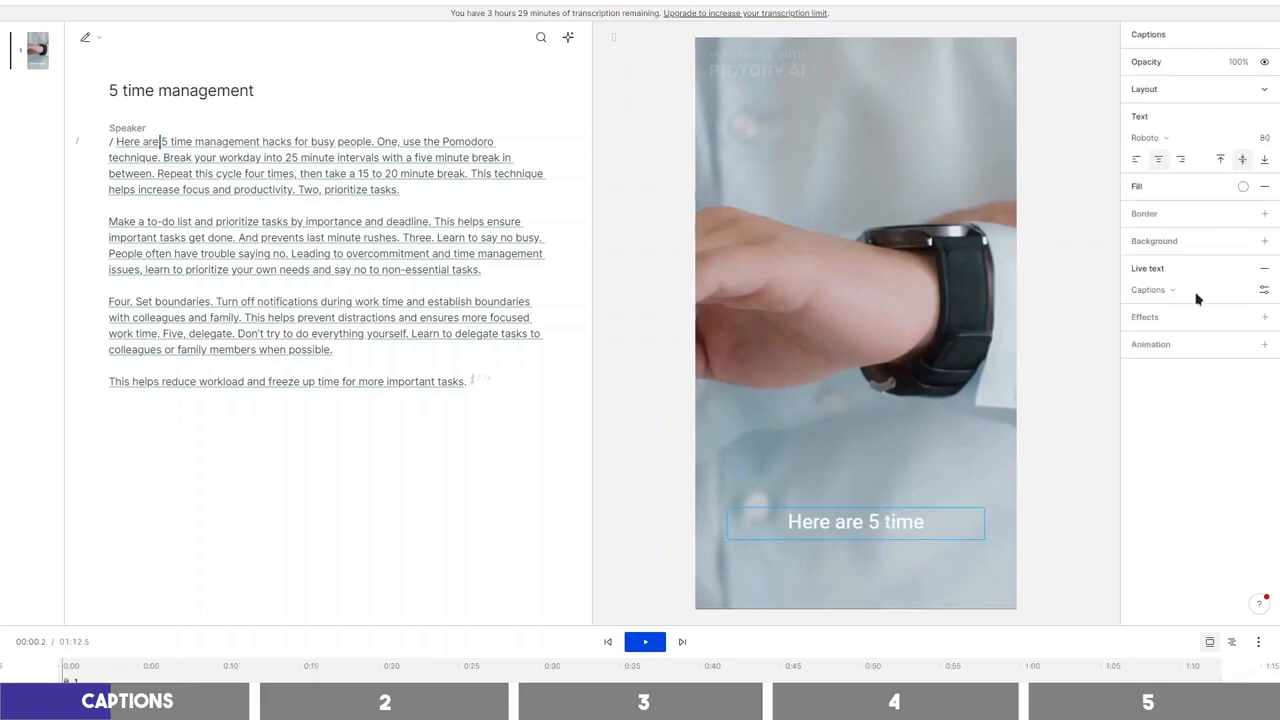
click(1264, 291)
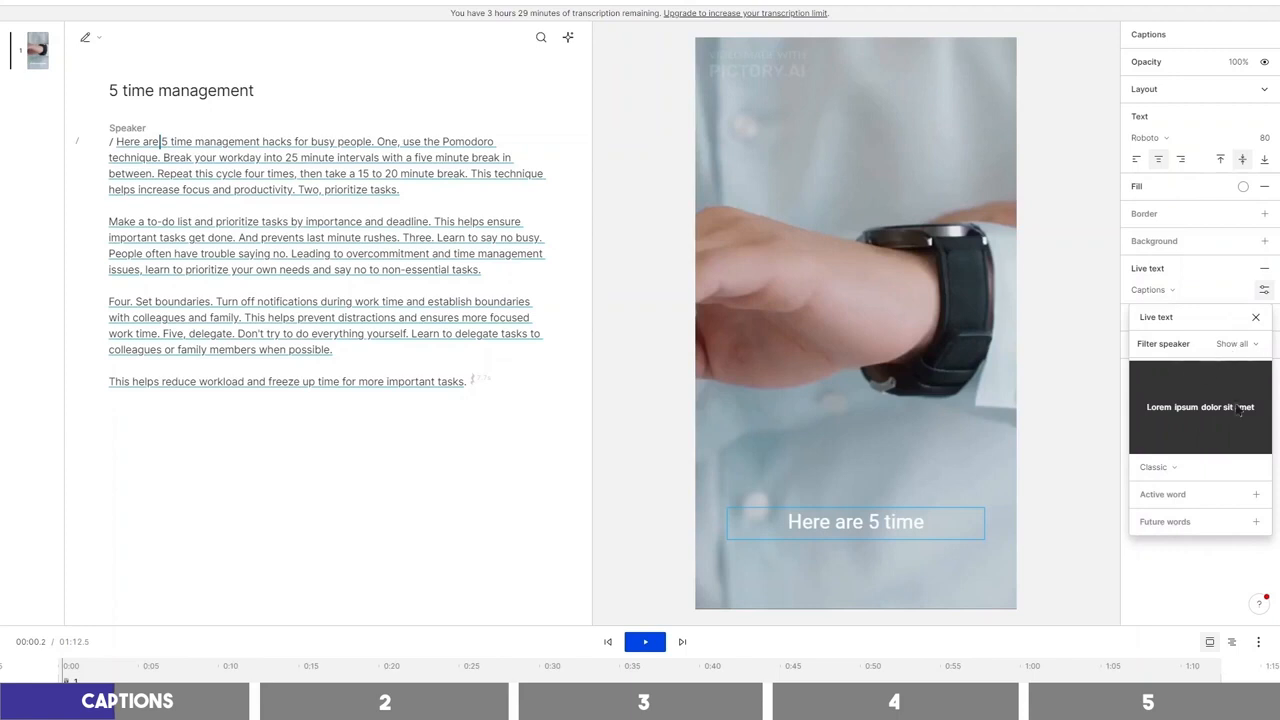
click(1255, 470)
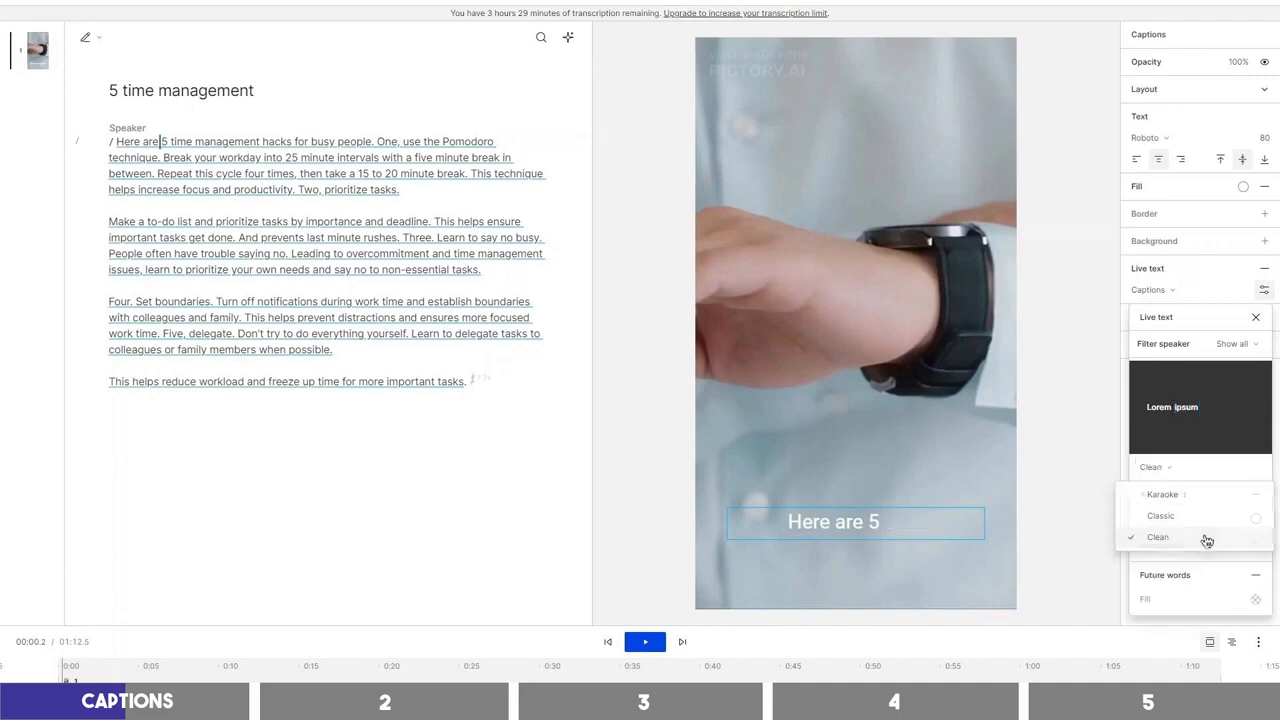
click(1203, 535)
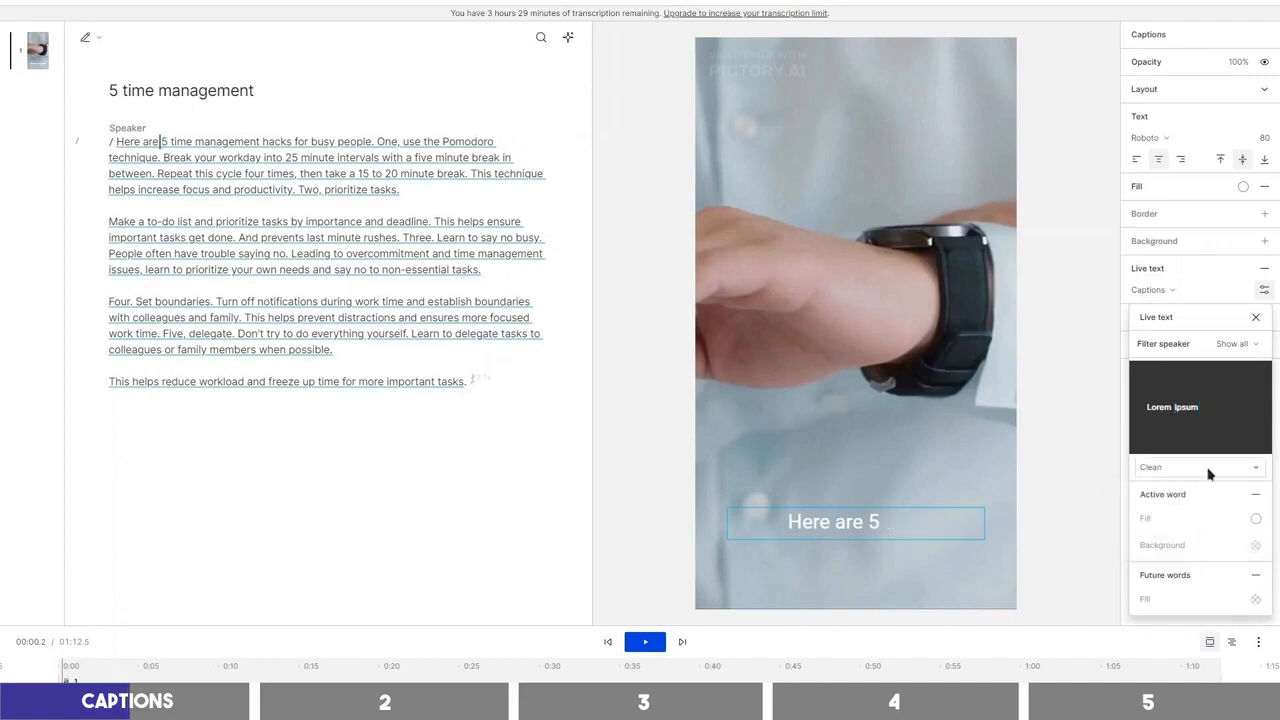
click(1208, 474)
click(1210, 493)
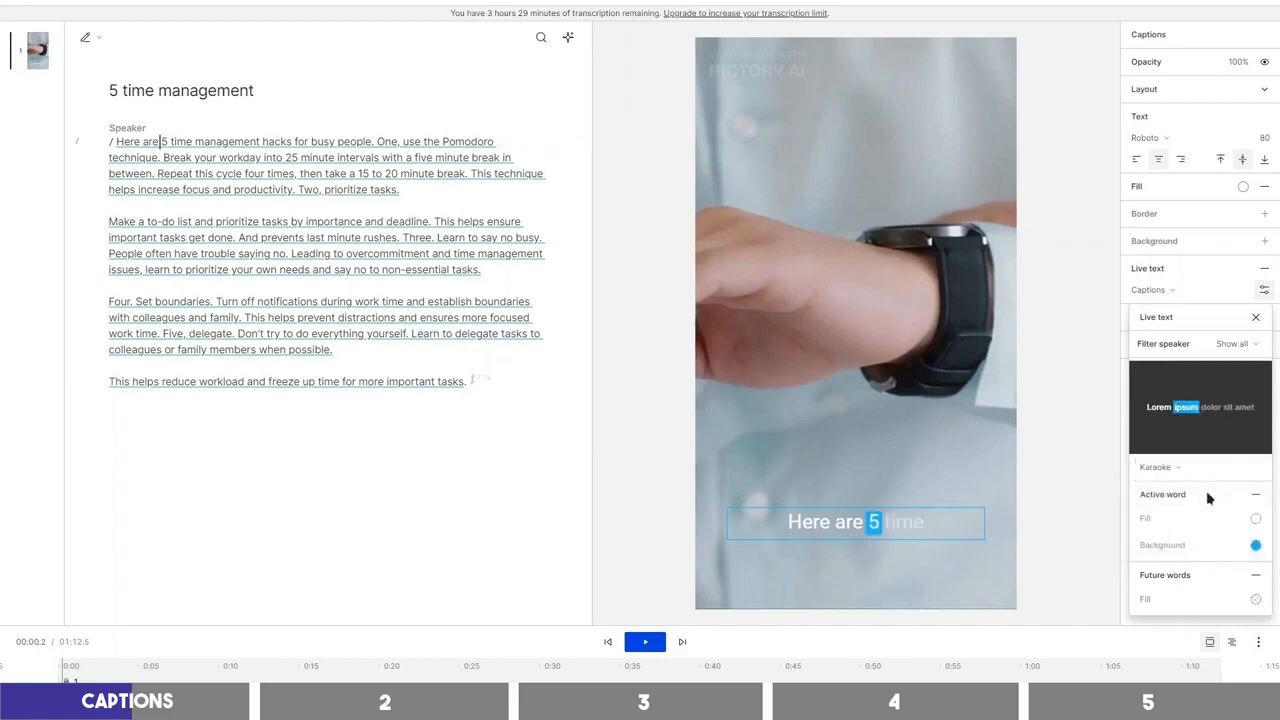
Try a dark grey fill (343434) on the active caption word and return it to white
click(1257, 520)
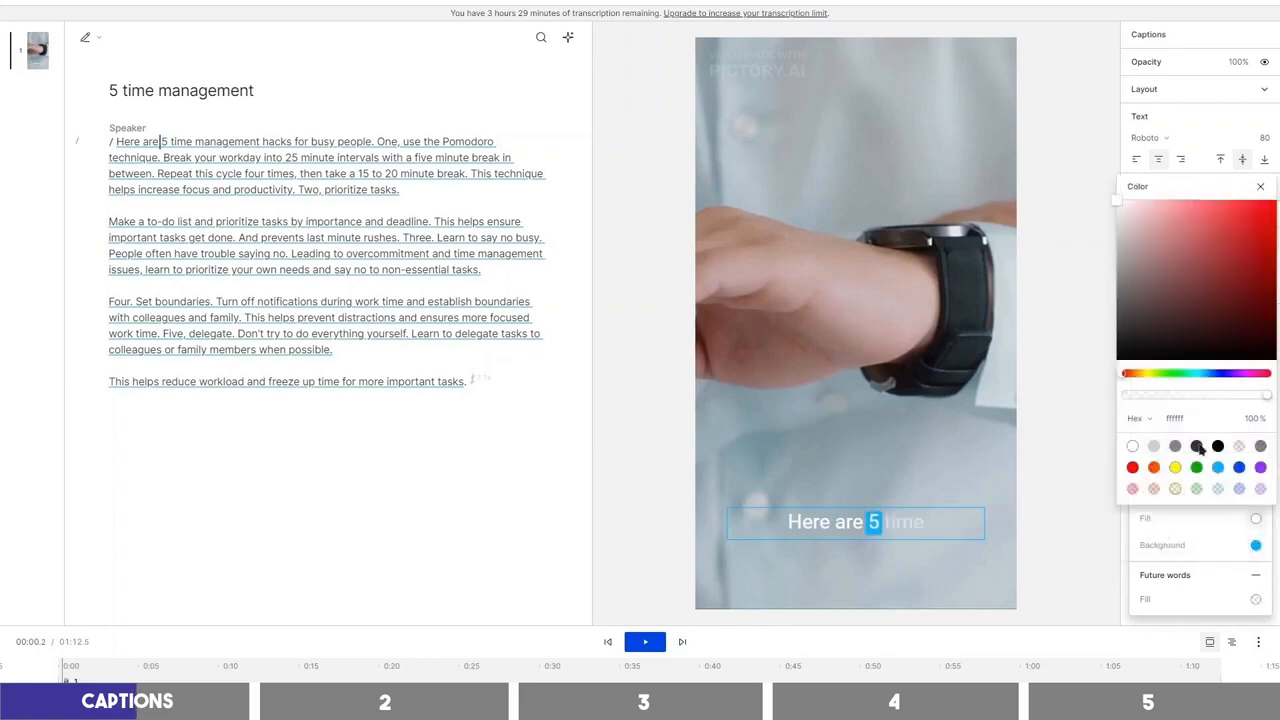
click(1200, 448)
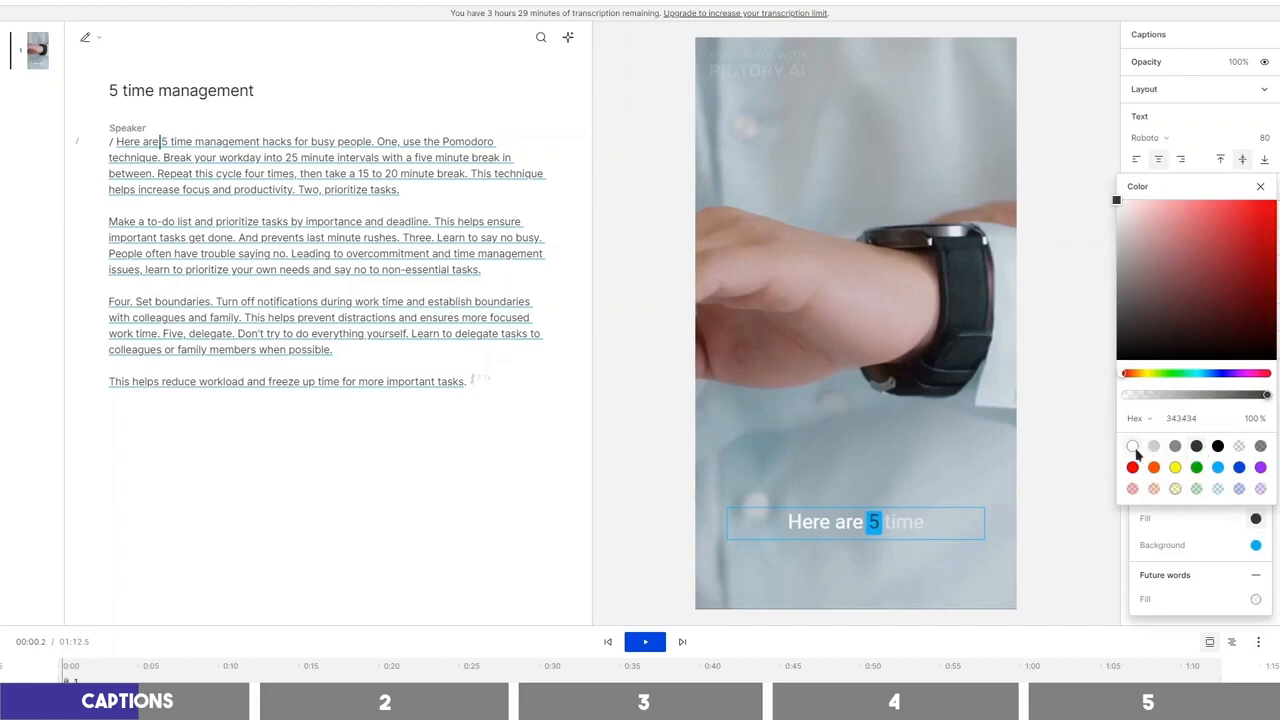
click(1134, 447)
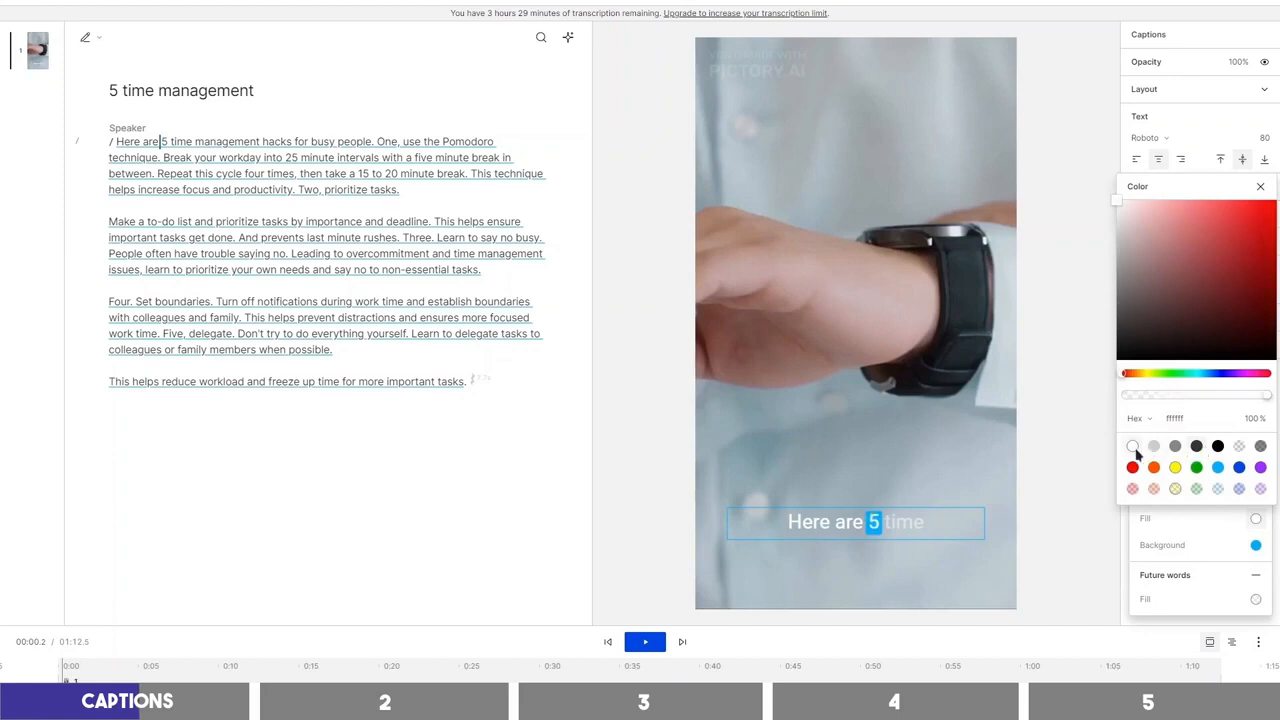
Set the background colour of the active caption word to green (009b00)
click(1255, 544)
click(1255, 544)
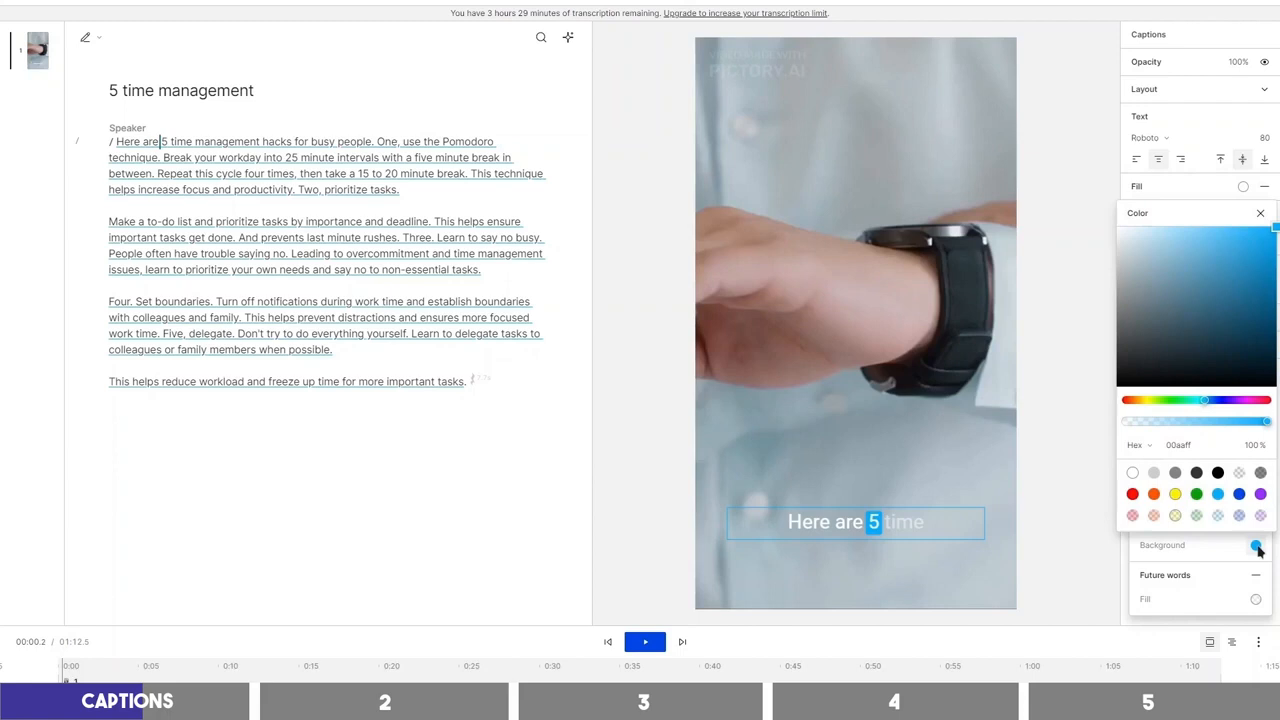
click(1239, 494)
click(1197, 494)
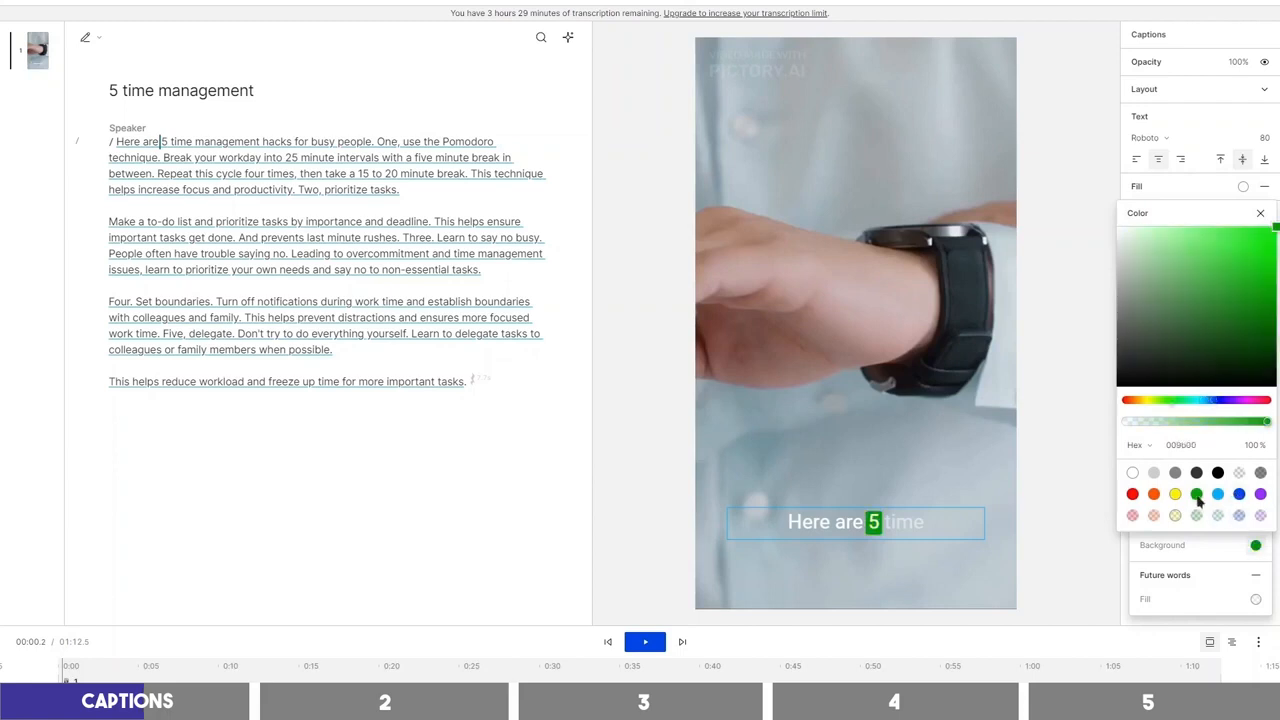
click(1255, 549)
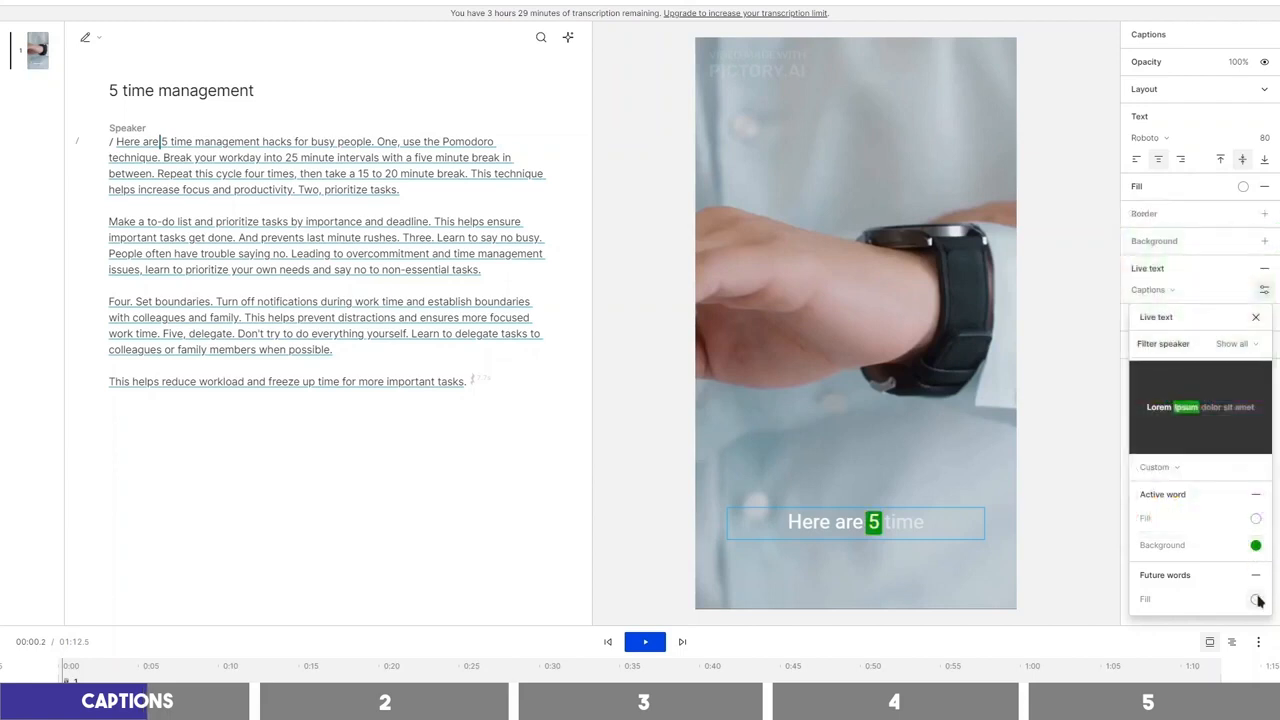
Set the fill of the captions' future words to solid white and close the live text settings
click(1256, 599)
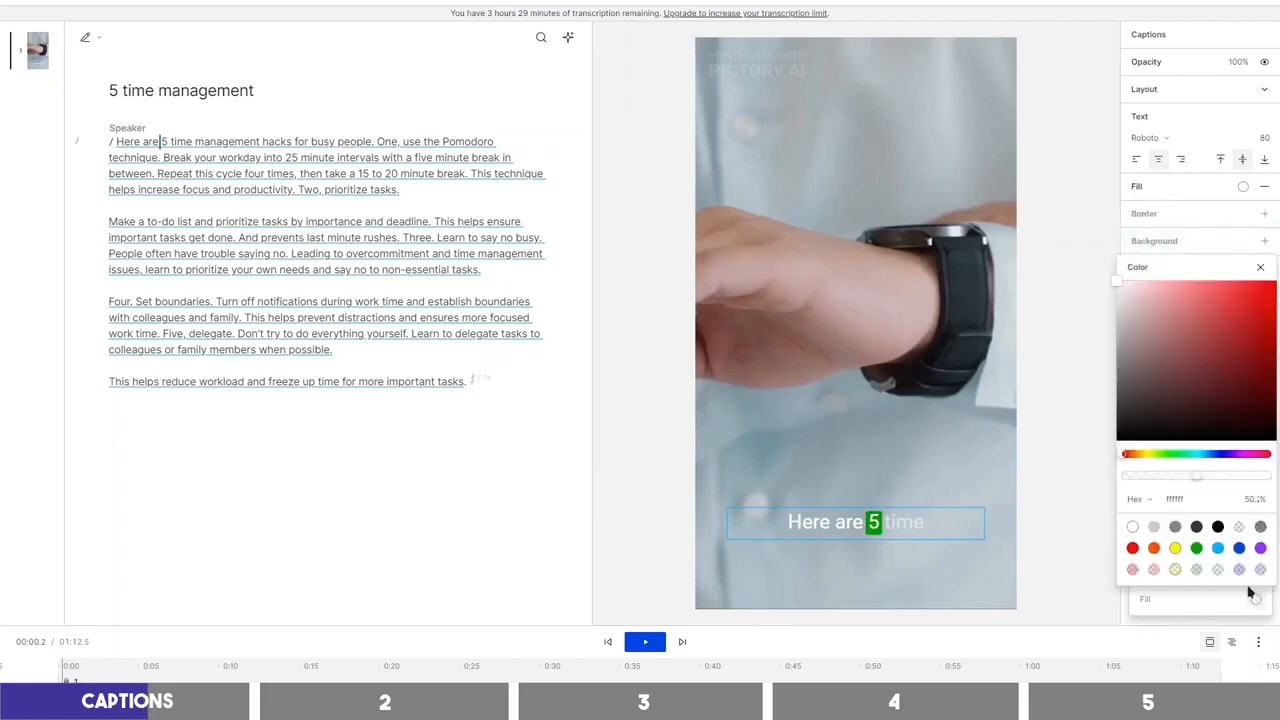
click(1133, 527)
click(1173, 601)
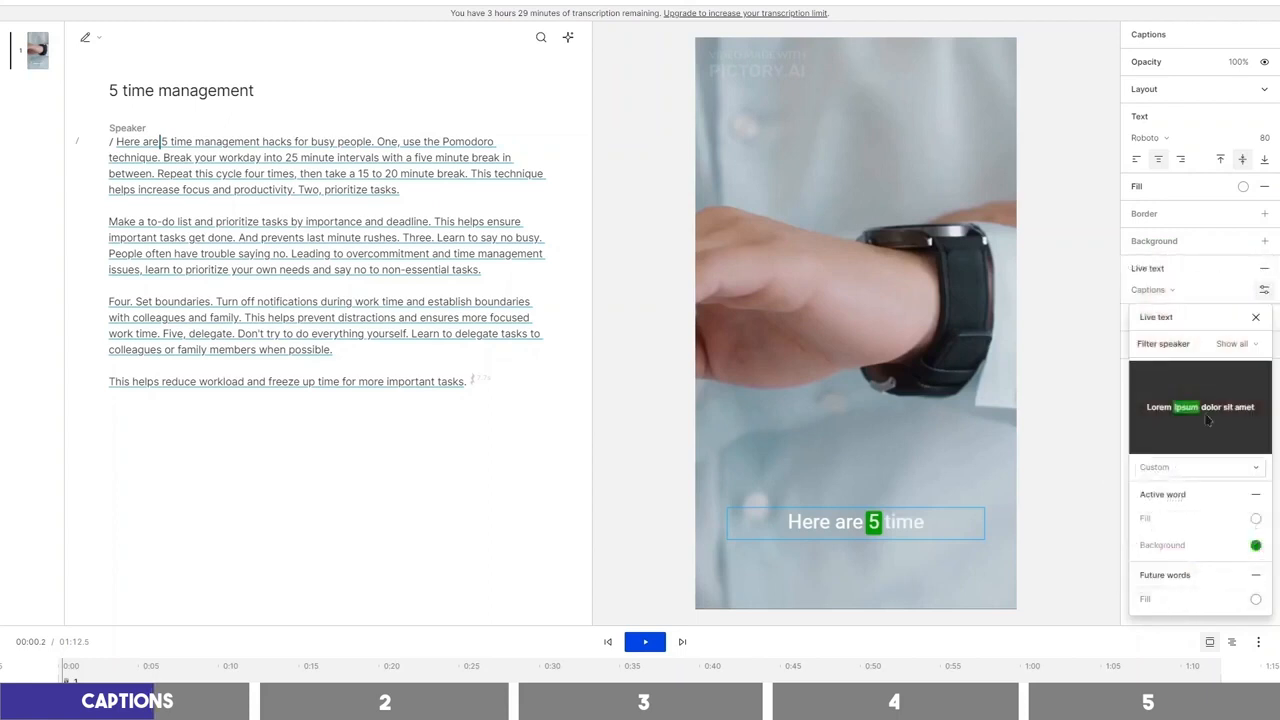
click(1256, 318)
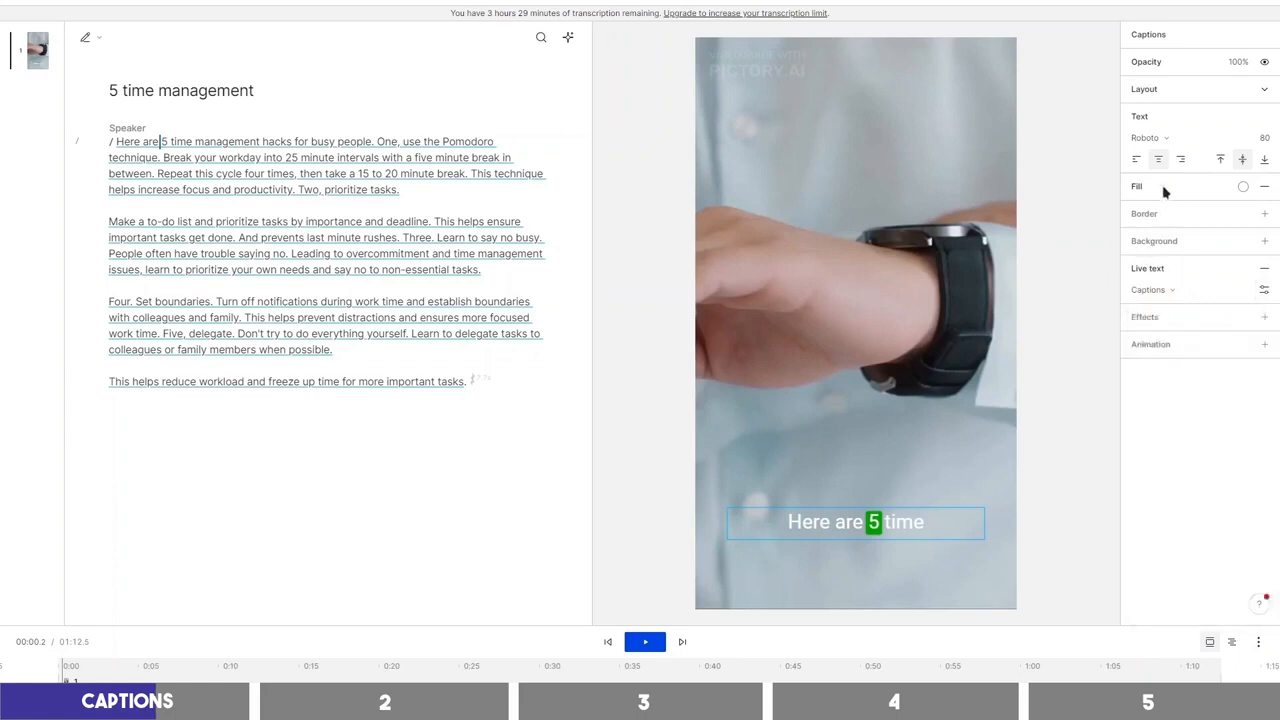
Look through the available caption fonts and the option for adding Google or custom fonts to the drive
click(1162, 142)
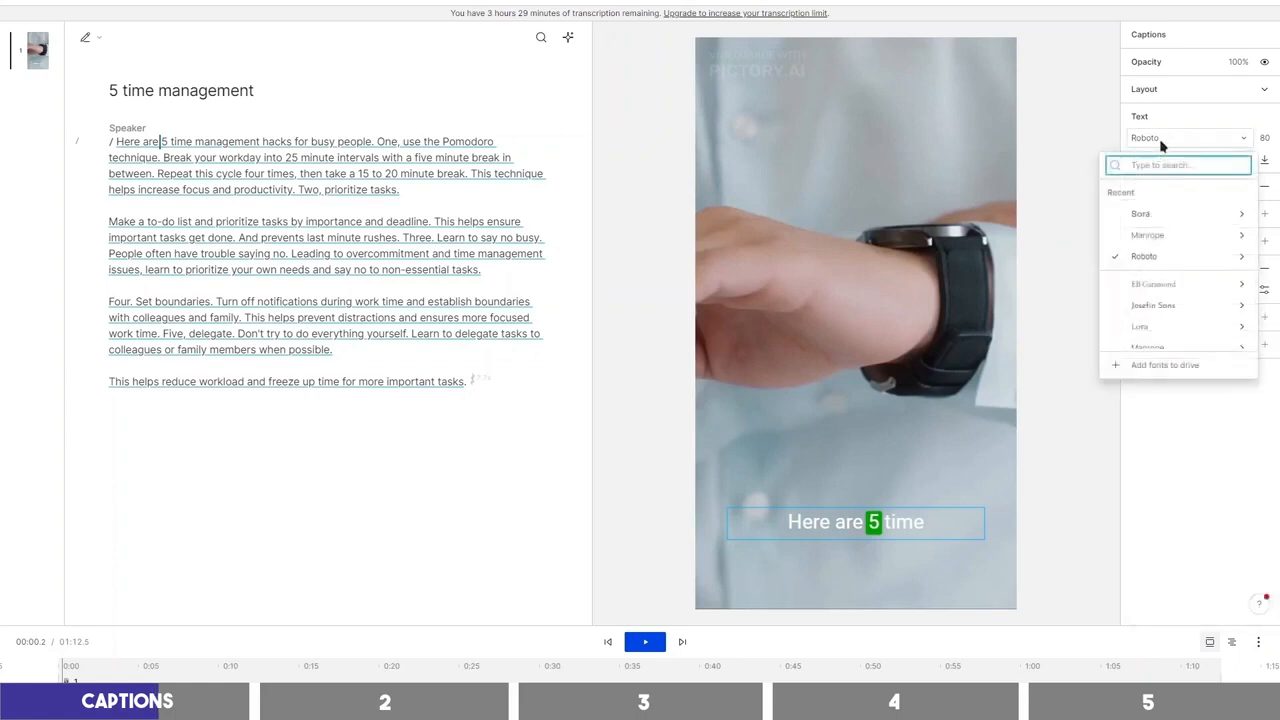
scroll(1186, 284, down, 3)
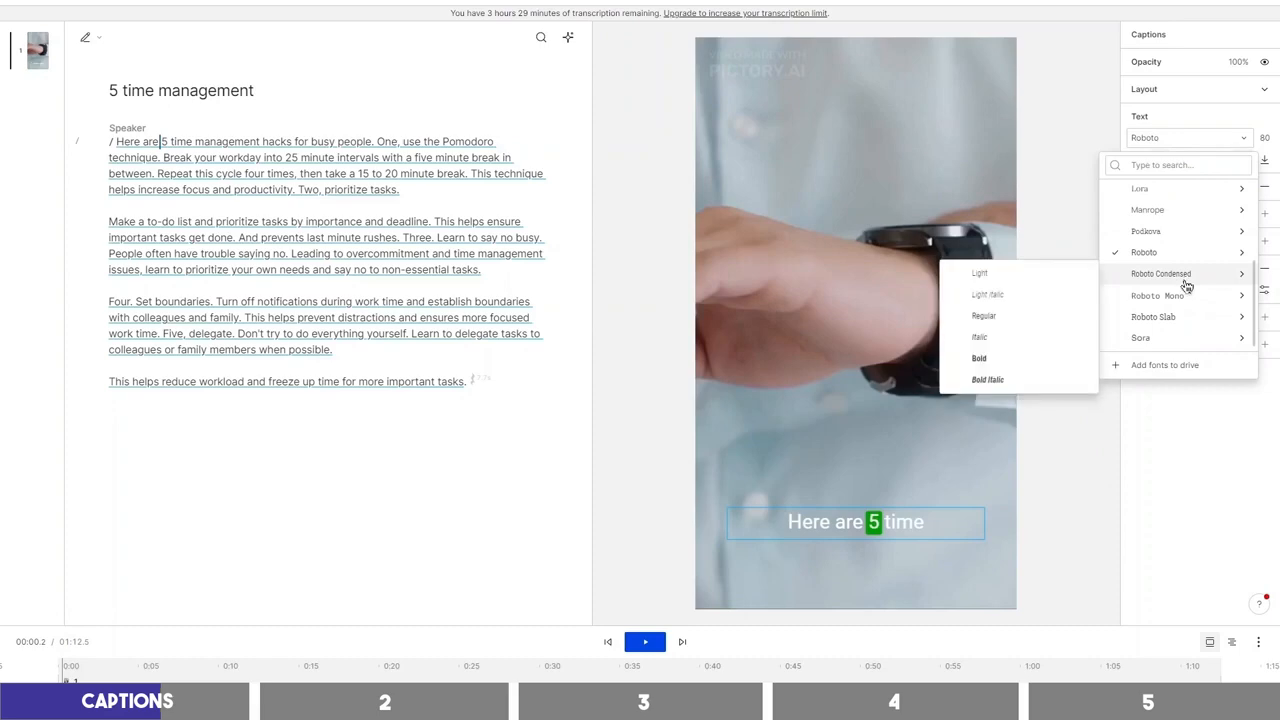
click(1180, 366)
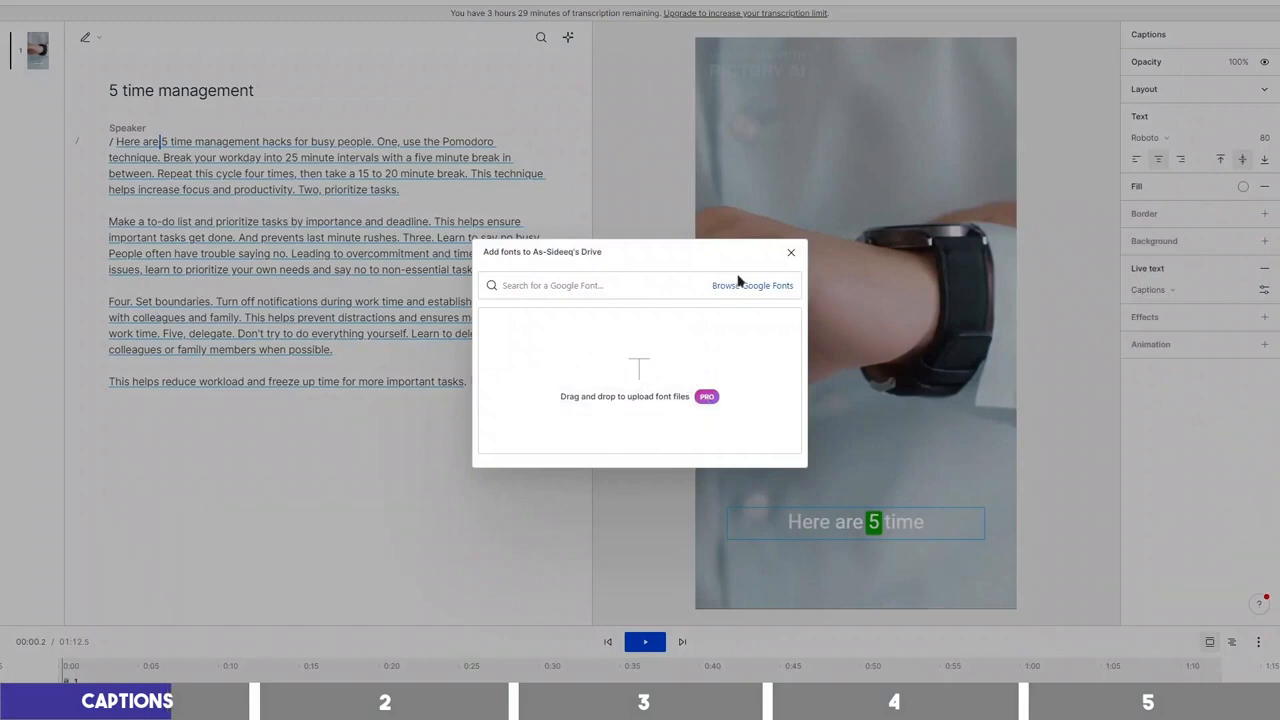
click(791, 252)
Change the caption font to Sora Extra Bold
click(1150, 137)
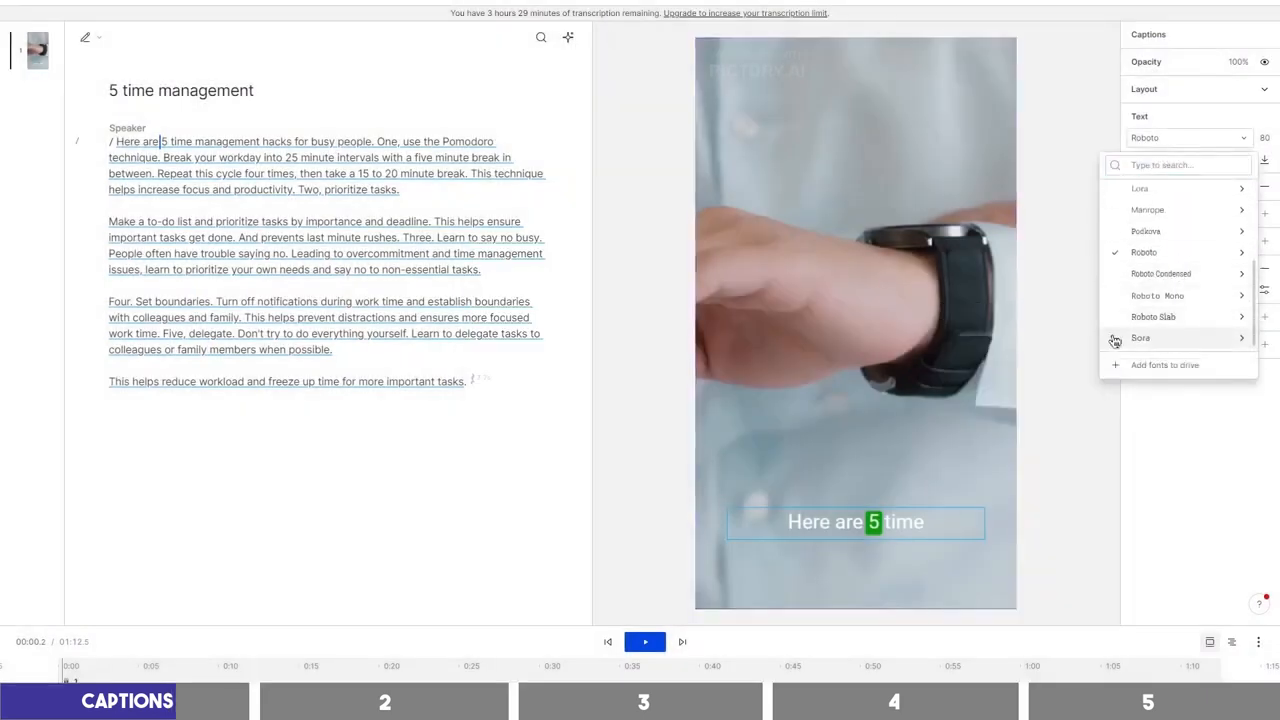
mouse_move(1114, 338)
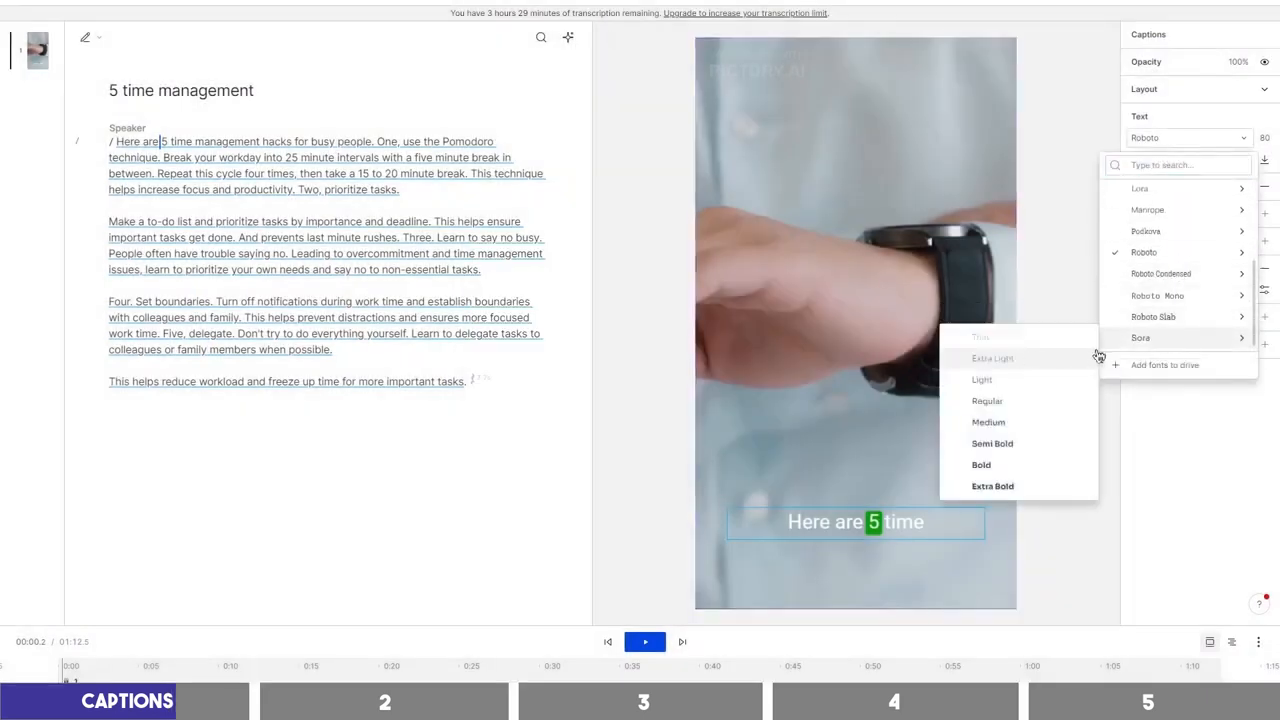
click(1030, 487)
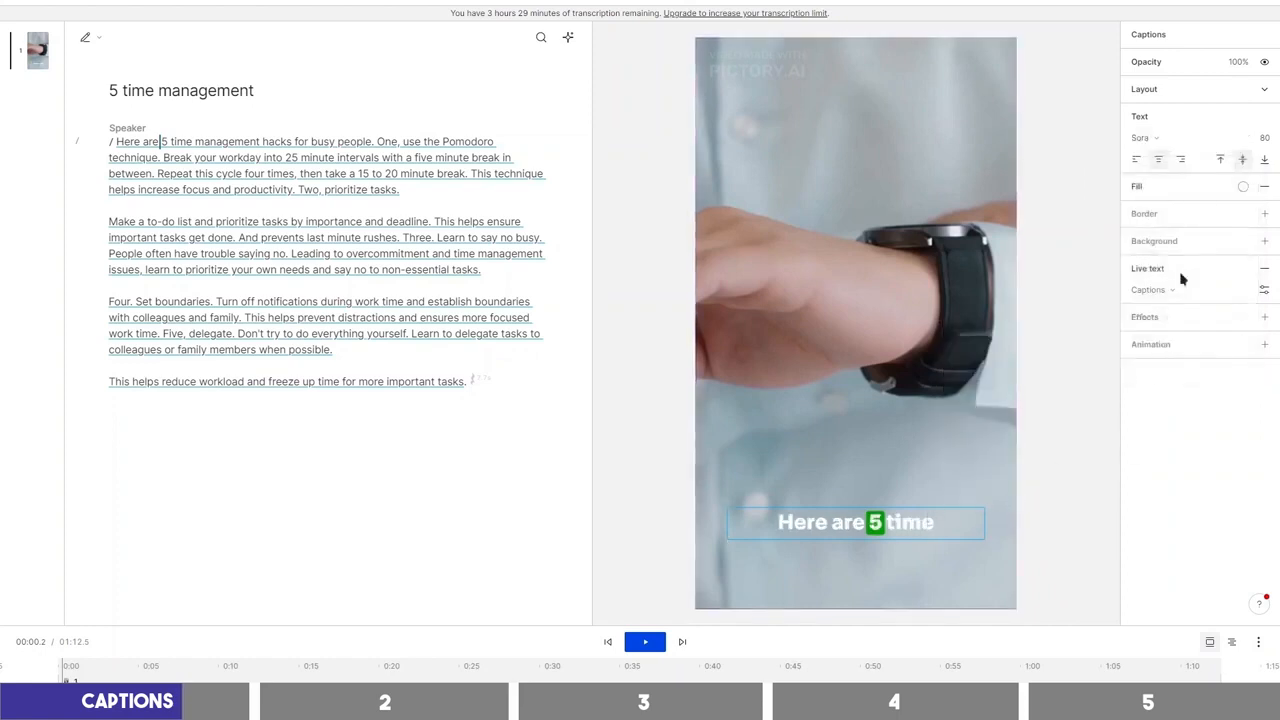
Add a black border to the caption text and set its width to 11
click(1264, 215)
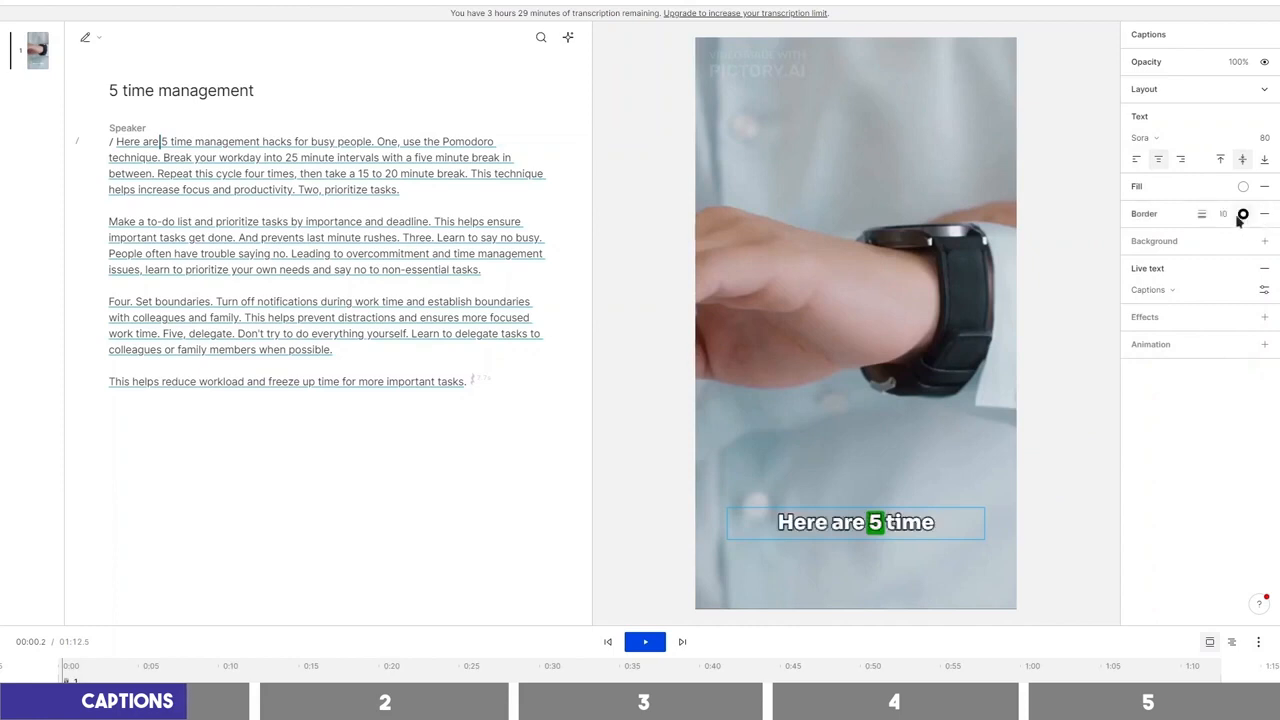
drag(1225, 216, 1223, 215)
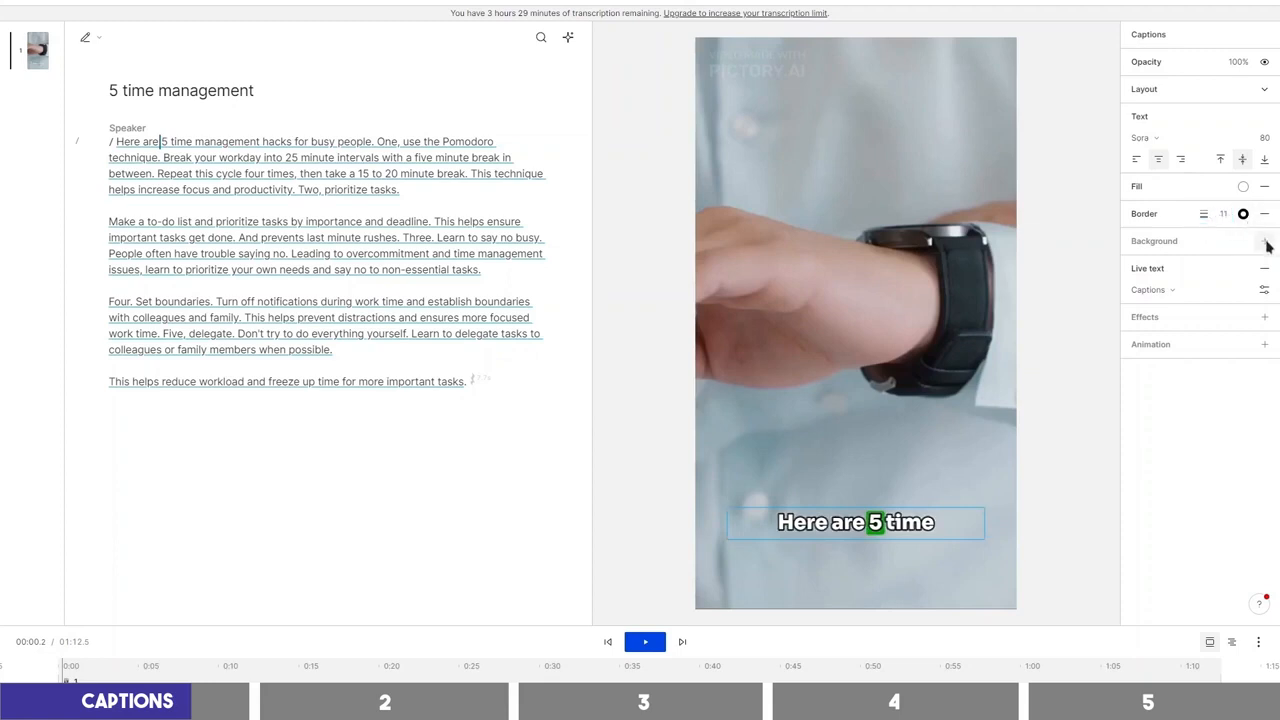
Try a muted red background behind the captions and remove it
click(1267, 246)
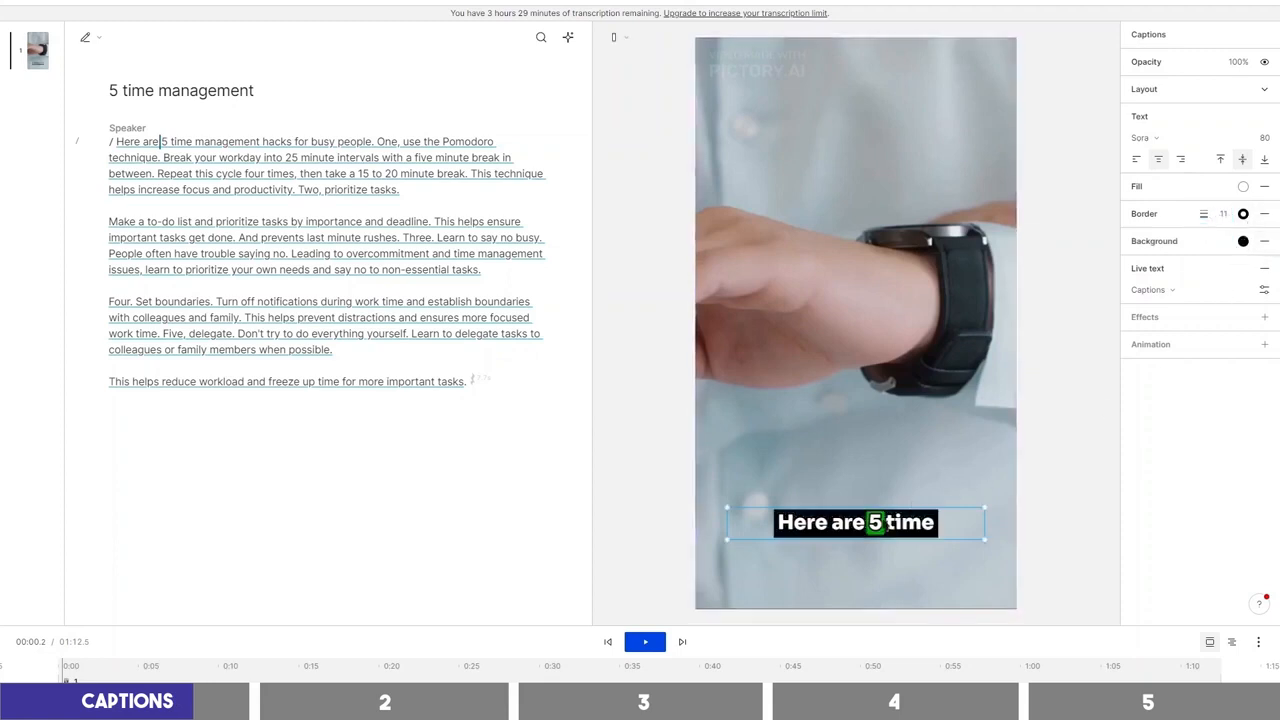
click(1243, 241)
drag(1240, 322, 1188, 350)
click(1266, 271)
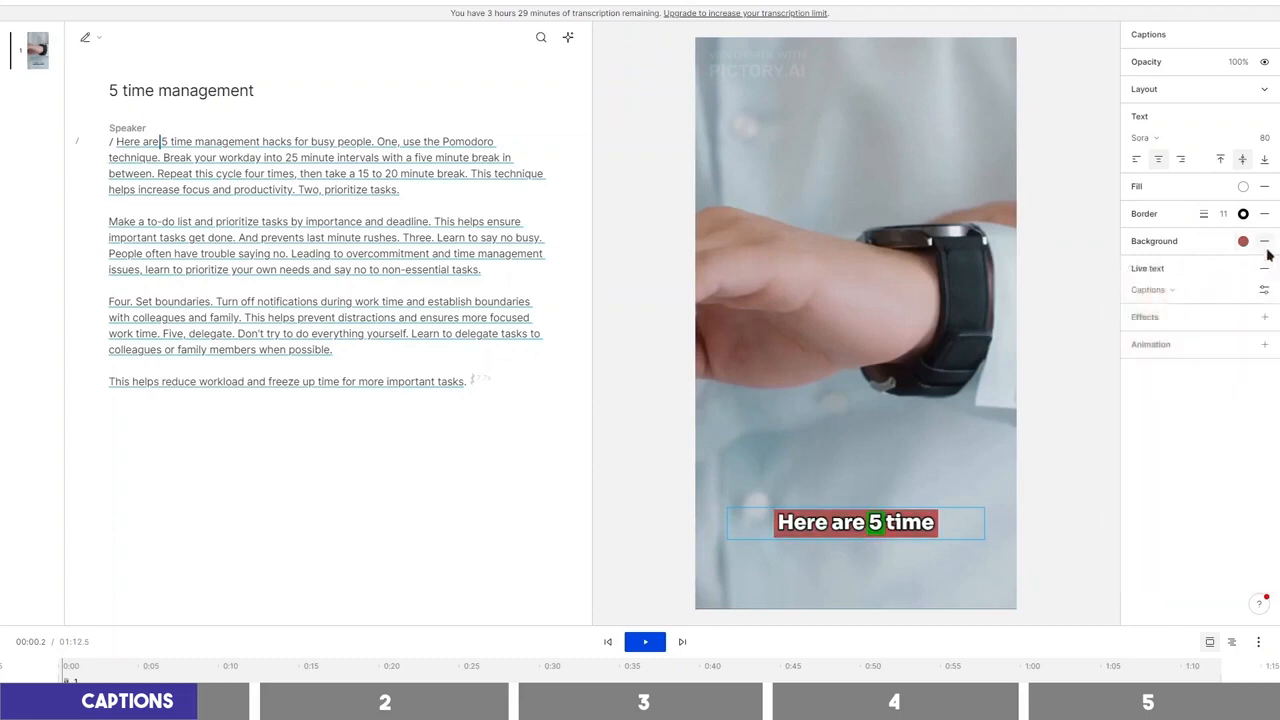
click(1265, 244)
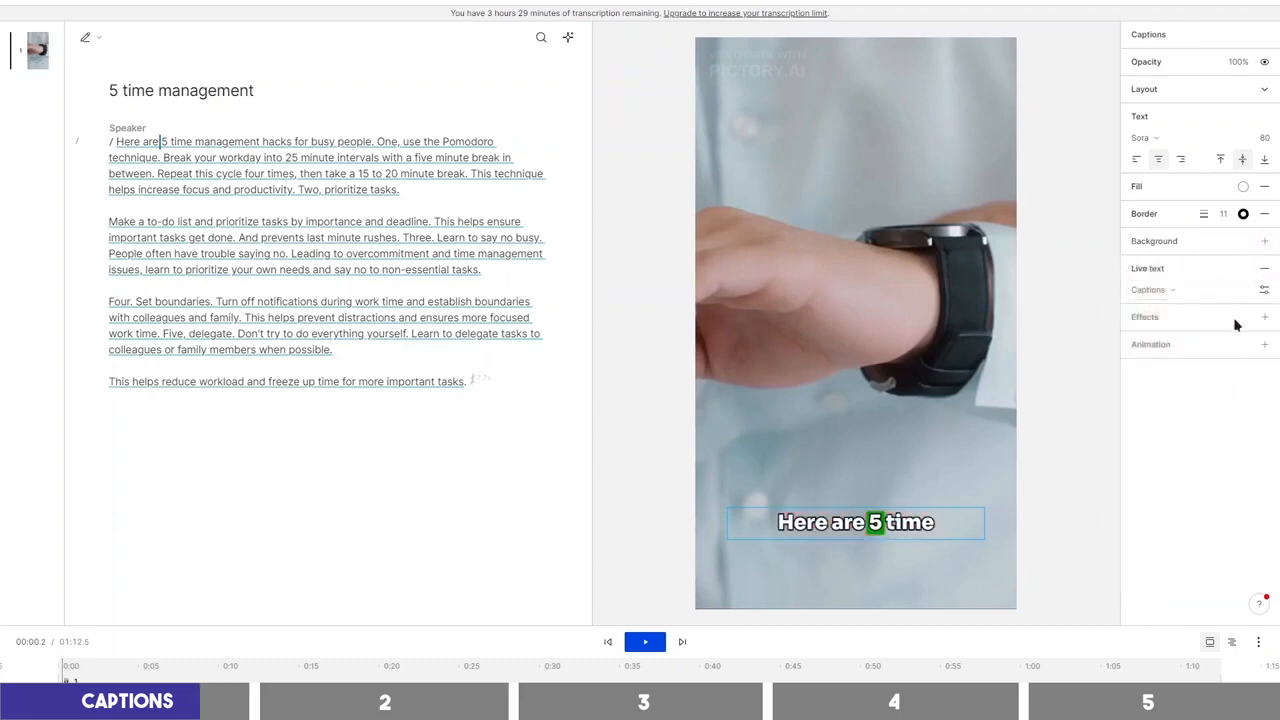
Move the caption box up from the lower part of the video to just above its middle
click(933, 534)
drag(927, 531, 930, 461)
drag(930, 401, 930, 340)
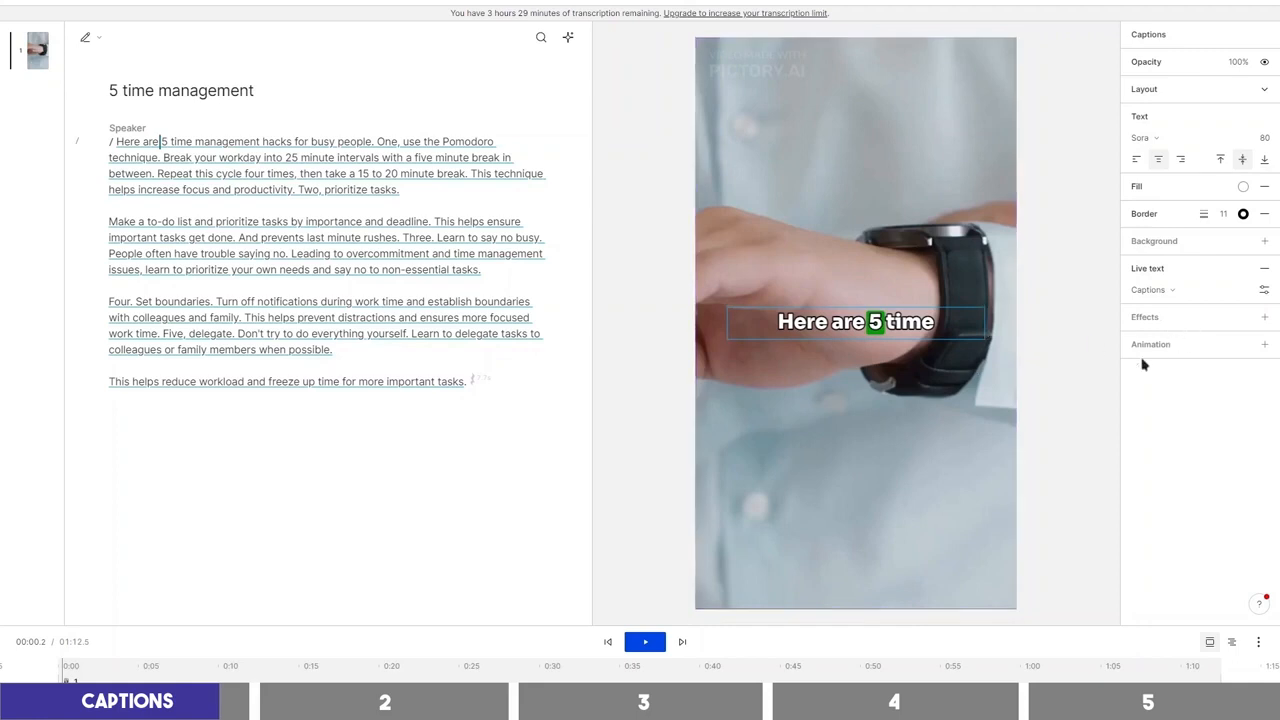
Preview the captions from the word "time" and make the caption box taller so it fits two lines
double_click(172, 145)
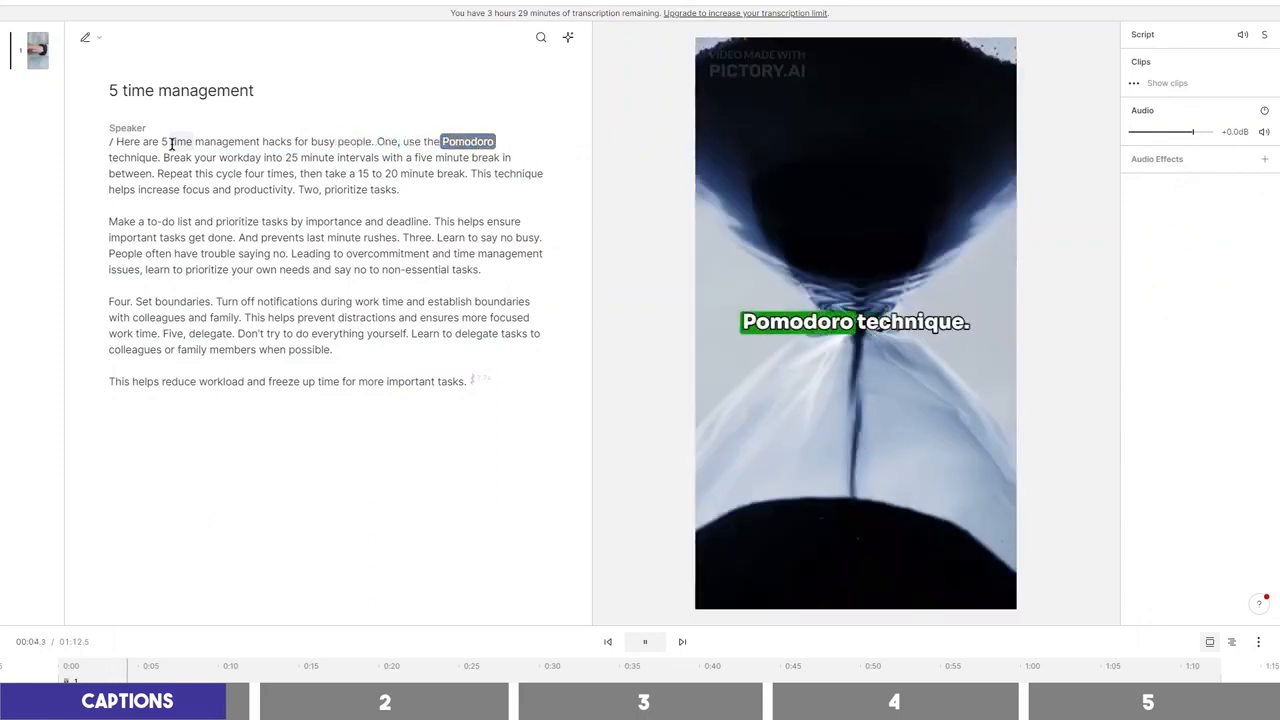
key(space)
click(846, 326)
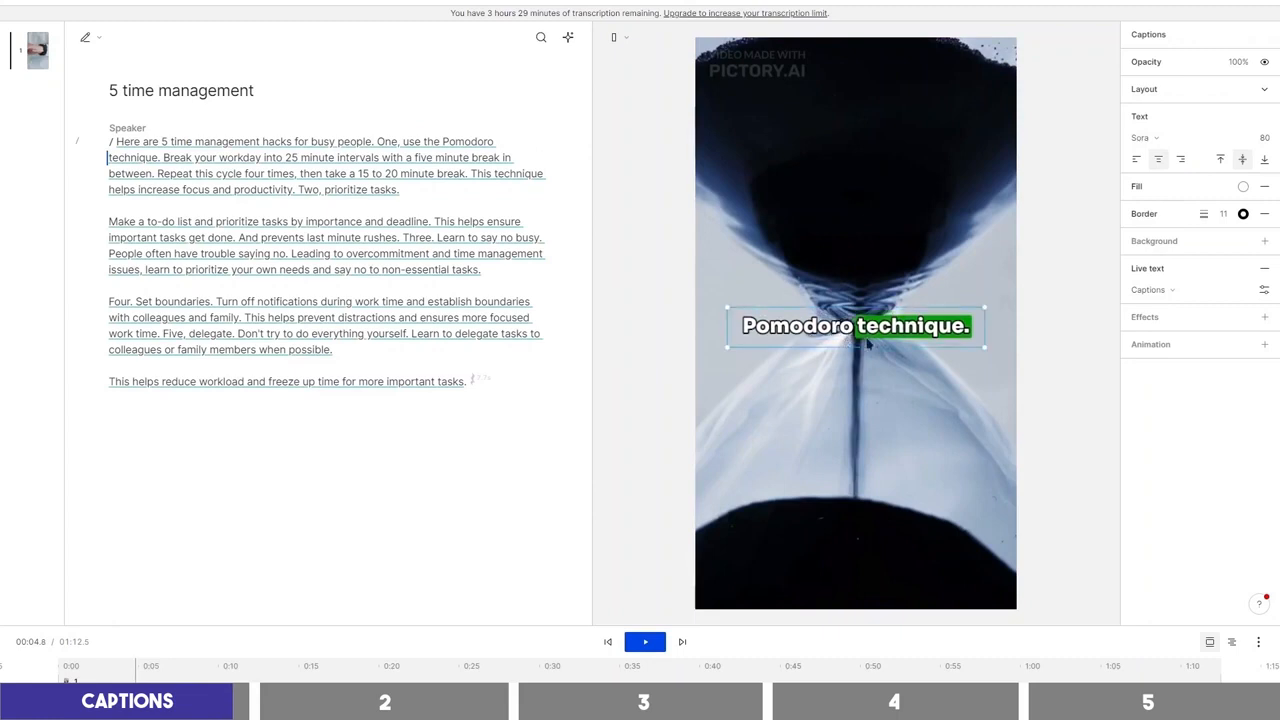
drag(983, 348, 985, 355)
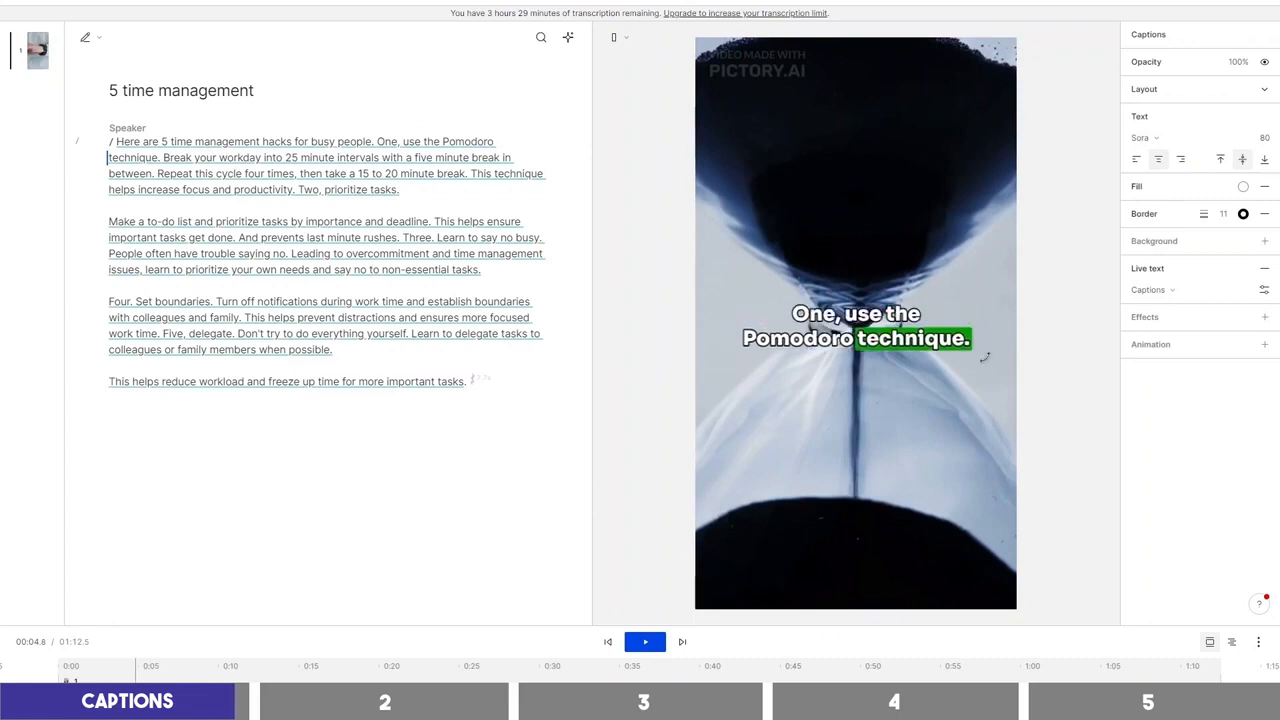
Correct the word "One" before "use the Pomodoro technique" to "1"
click(379, 143)
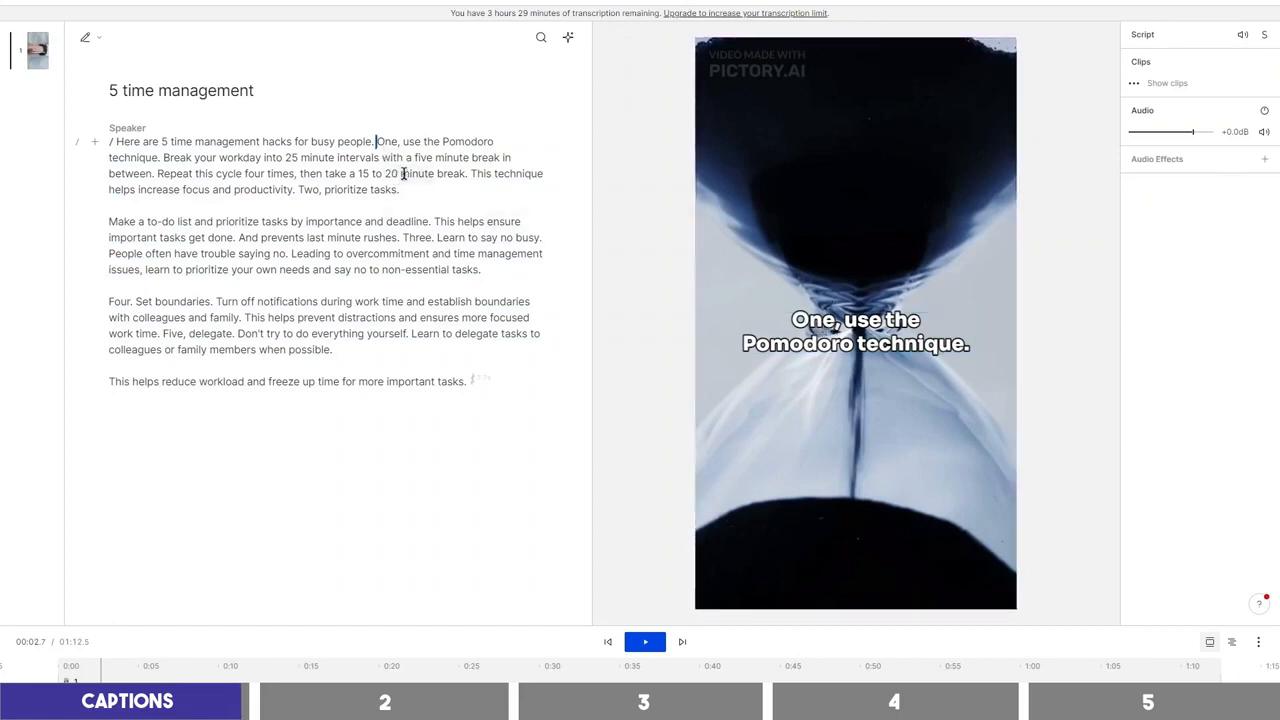
double_click(388, 142)
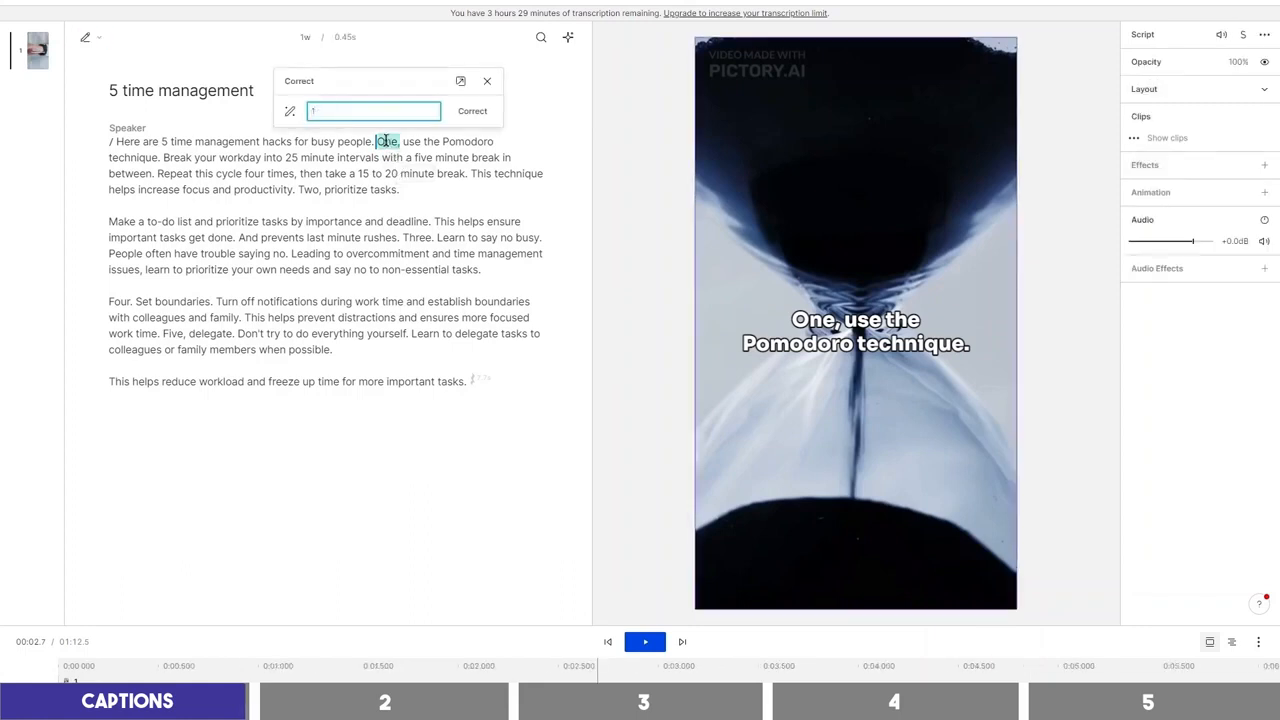
click(472, 111)
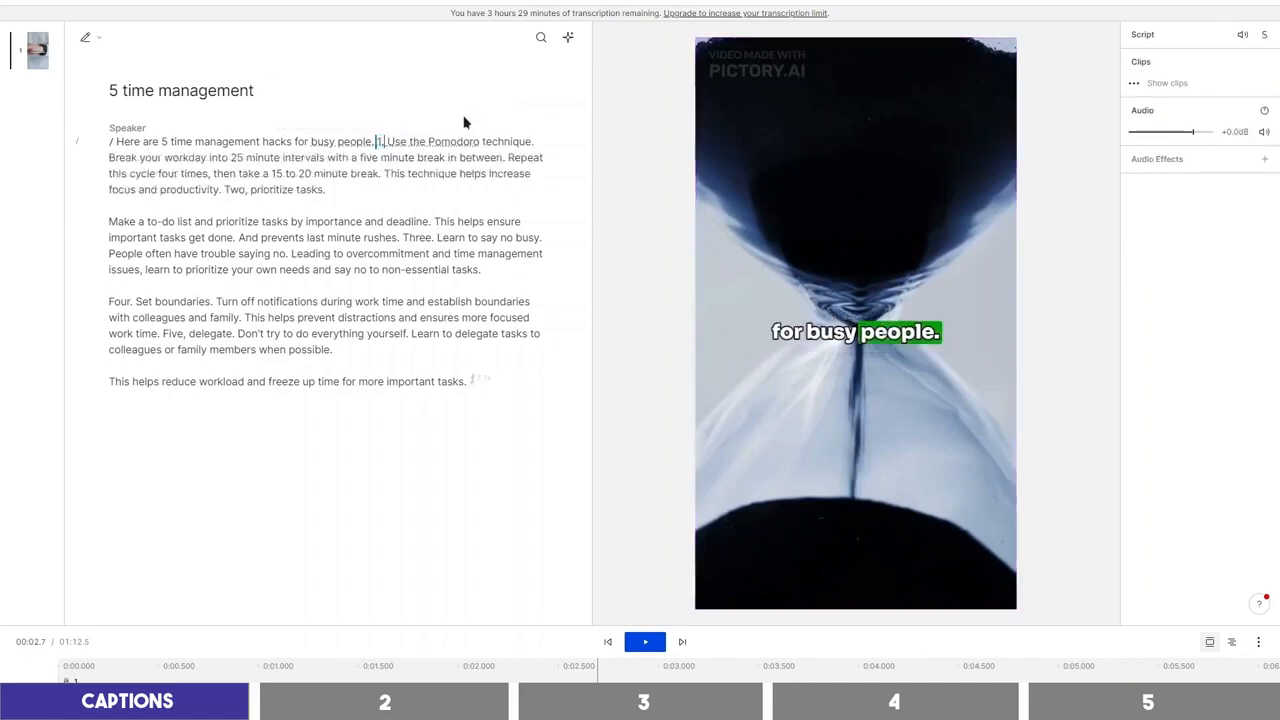
Preview the captions from "busy people" through the start of the Pomodoro sentence
click(312, 141)
key(space)
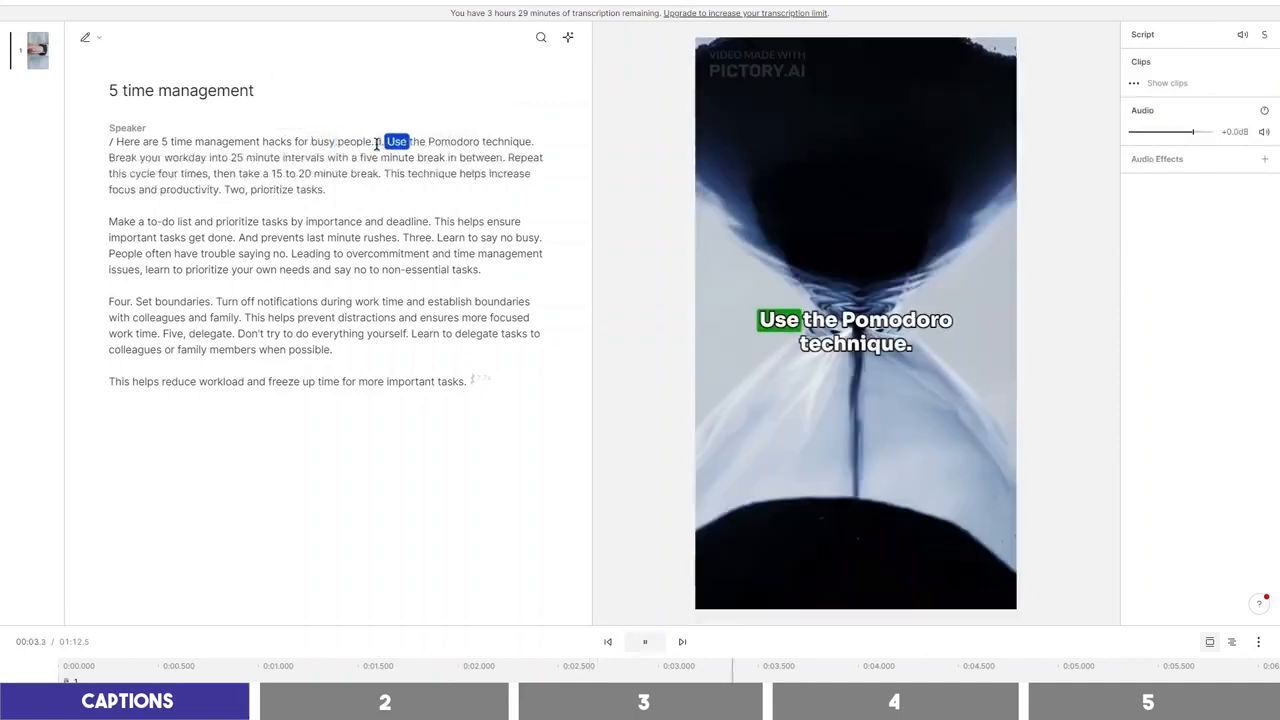
key(space)
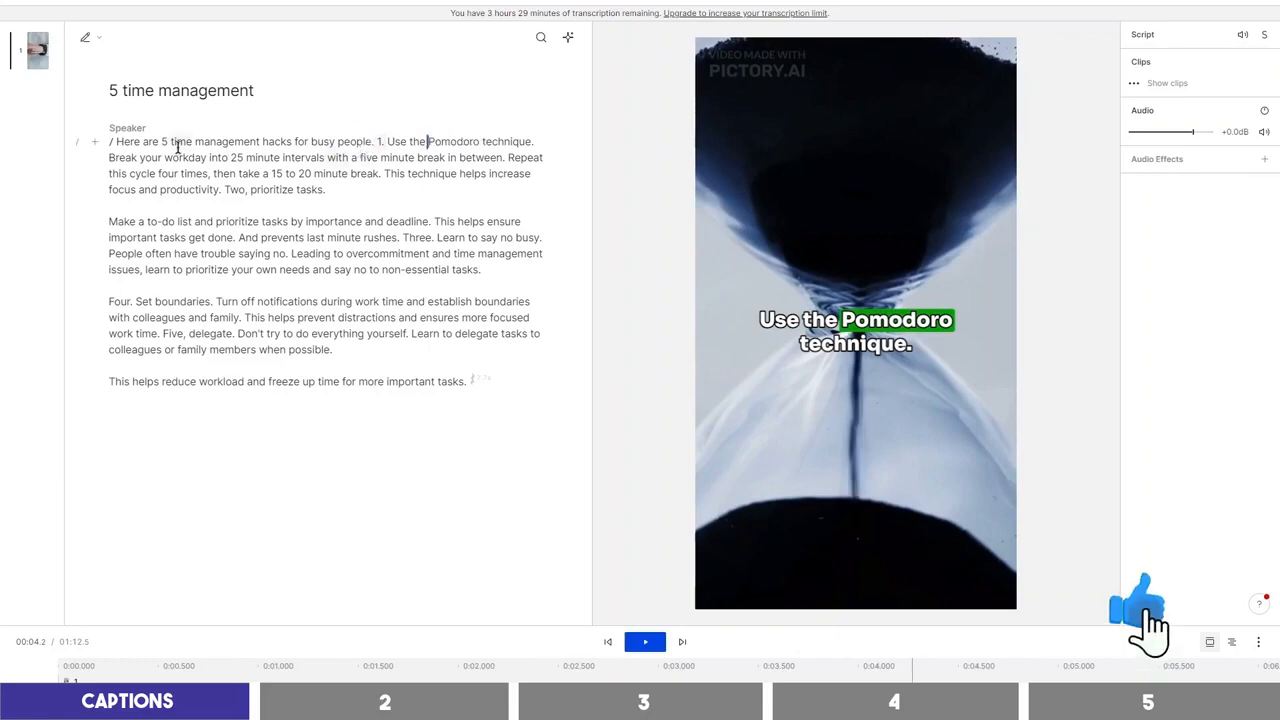
Switch to the Quicktools emoji page, search for "time" and copy the red alarm clock emoji
click(261, 141)
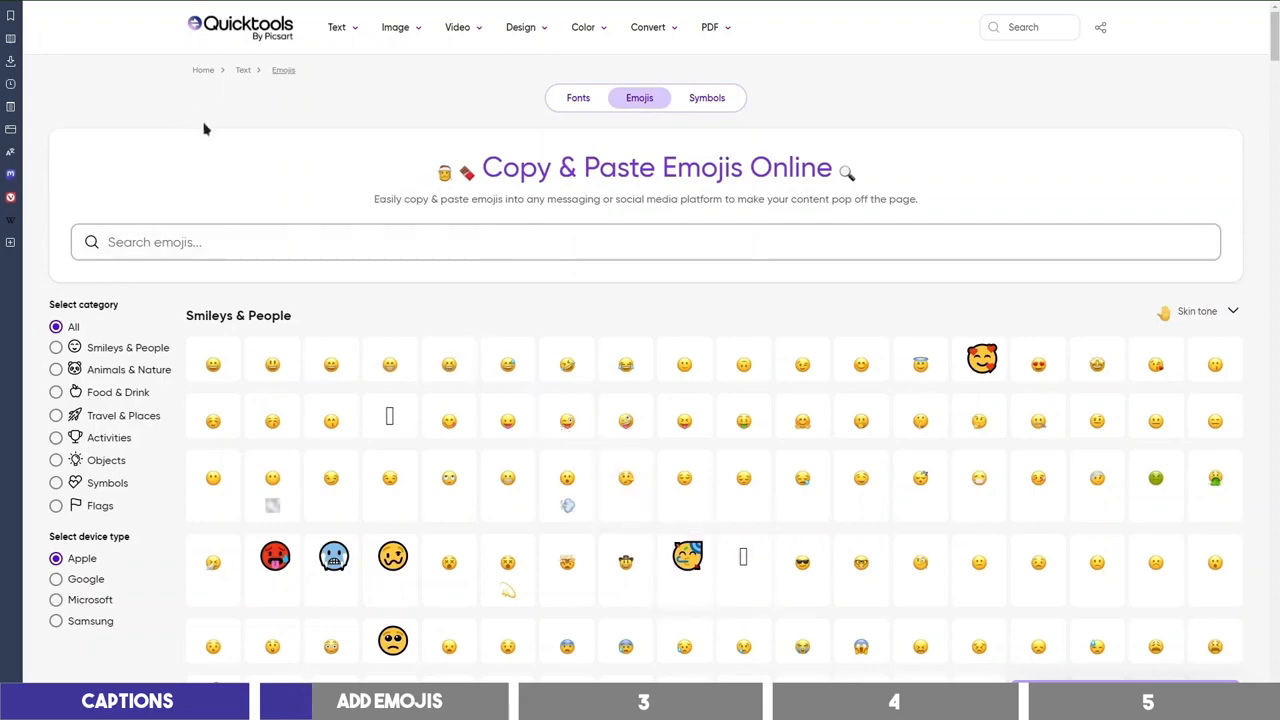
scroll(641, 195, down, 7)
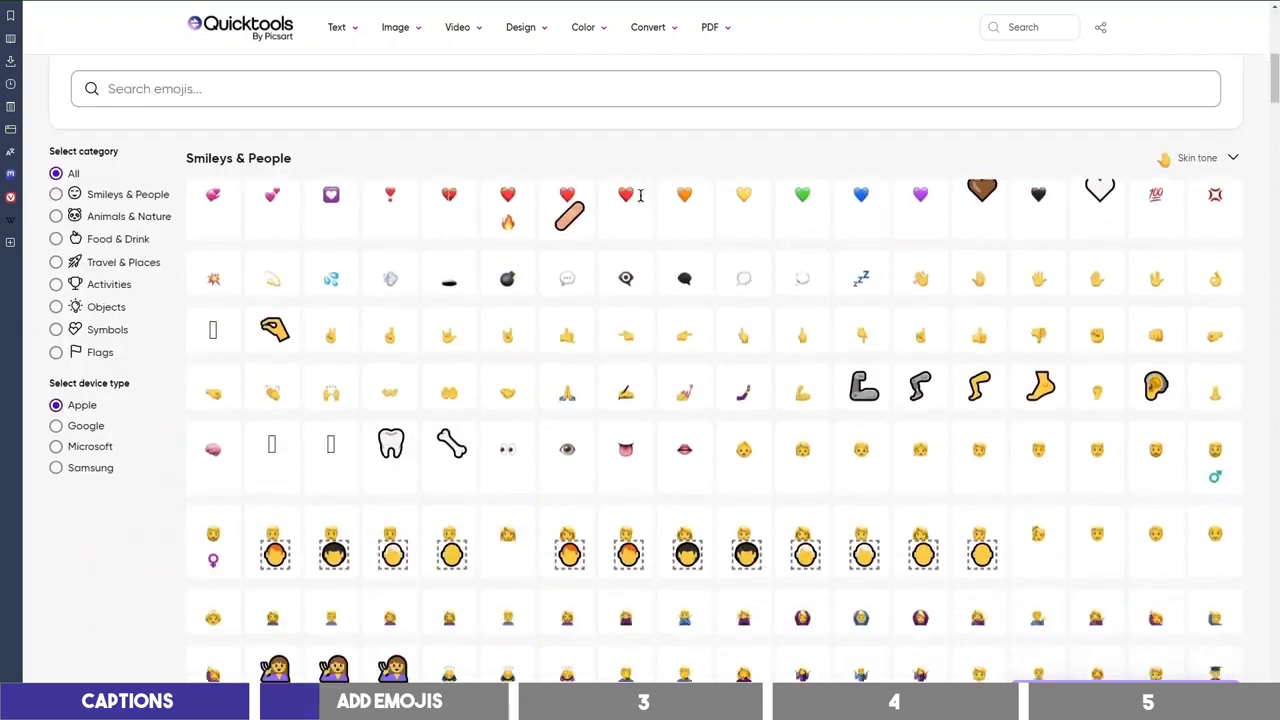
scroll(640, 196, up, 7)
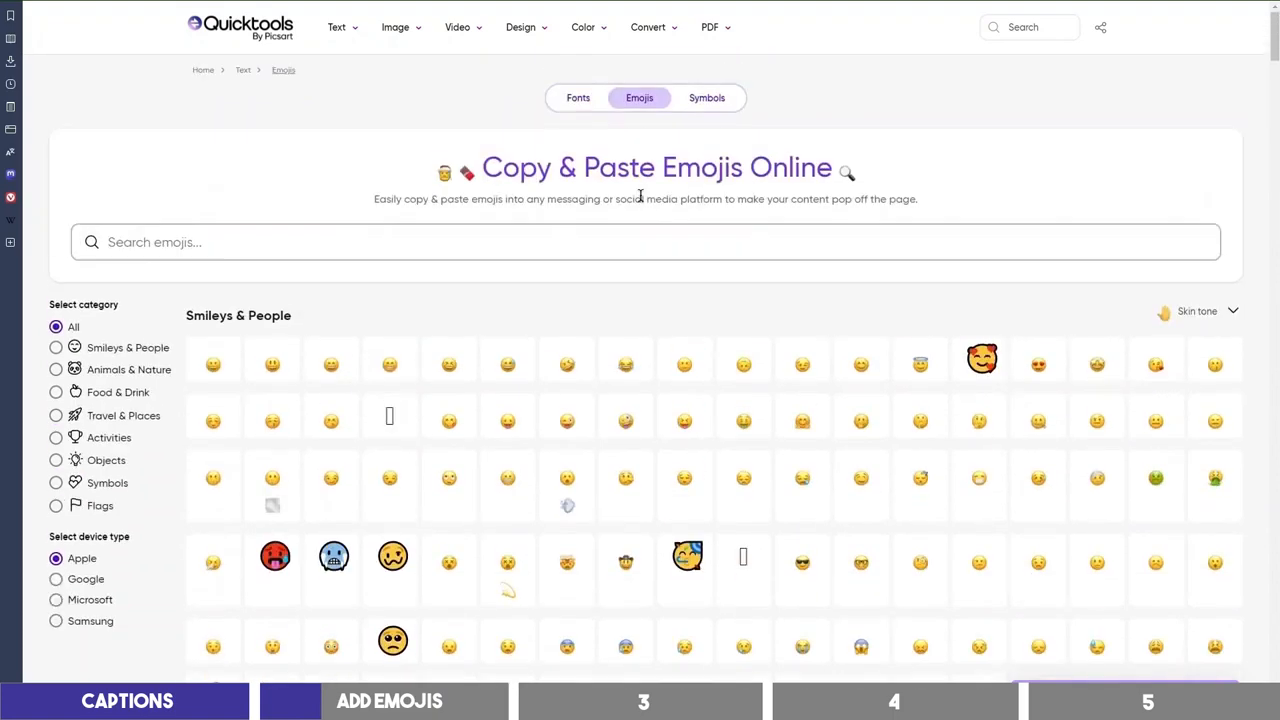
click(672, 247)
text(time)
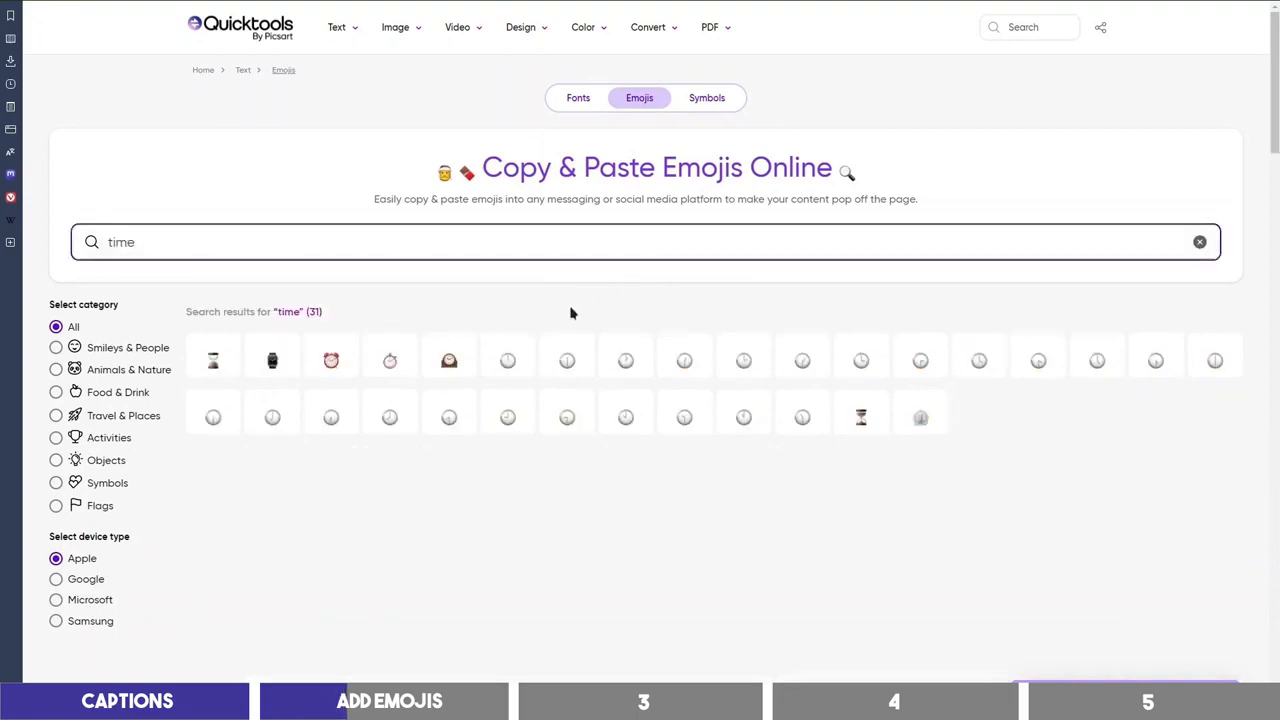
click(333, 363)
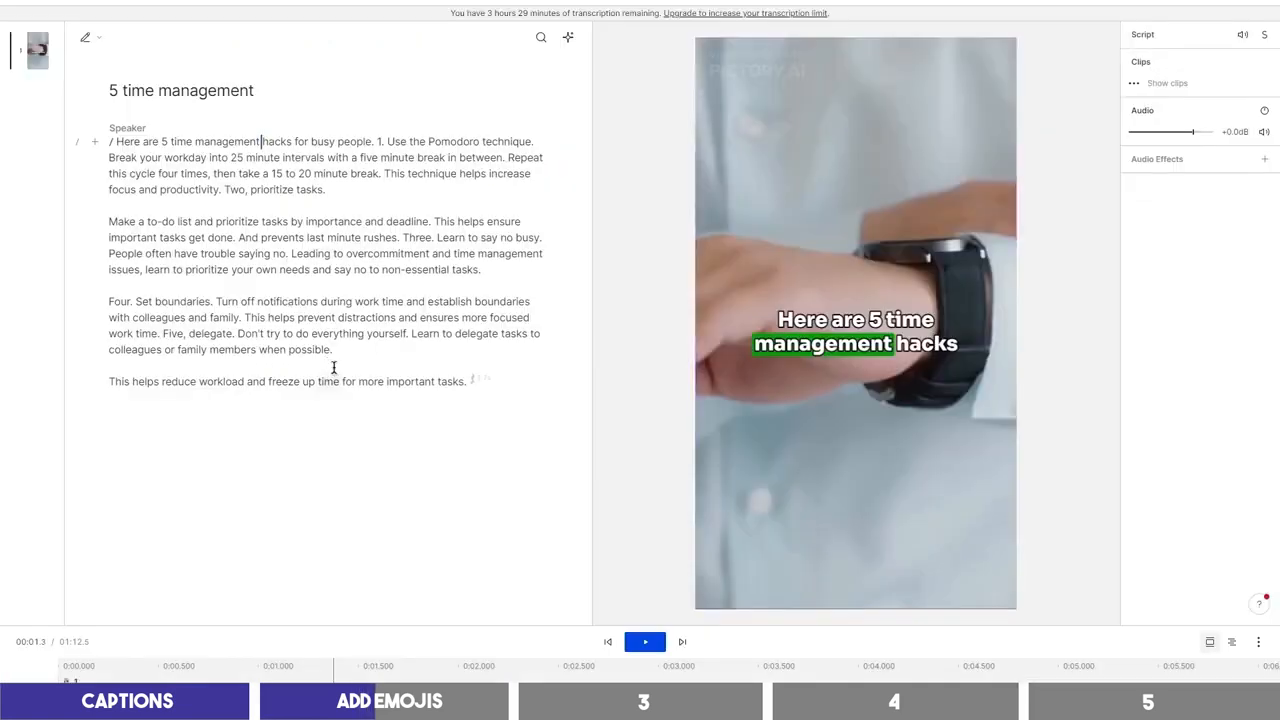
In the Descript transcript, correct "time" before "management" so it is followed by the copied red alarm clock emoji
click(183, 147)
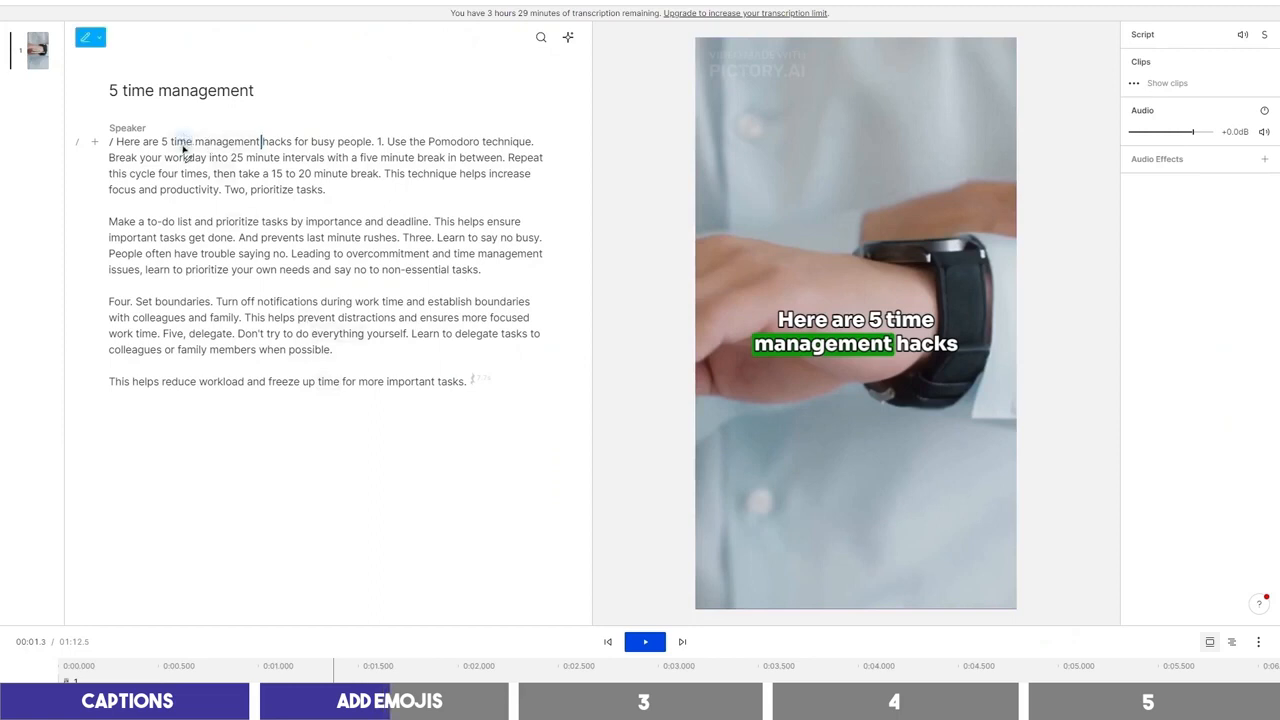
click(183, 147)
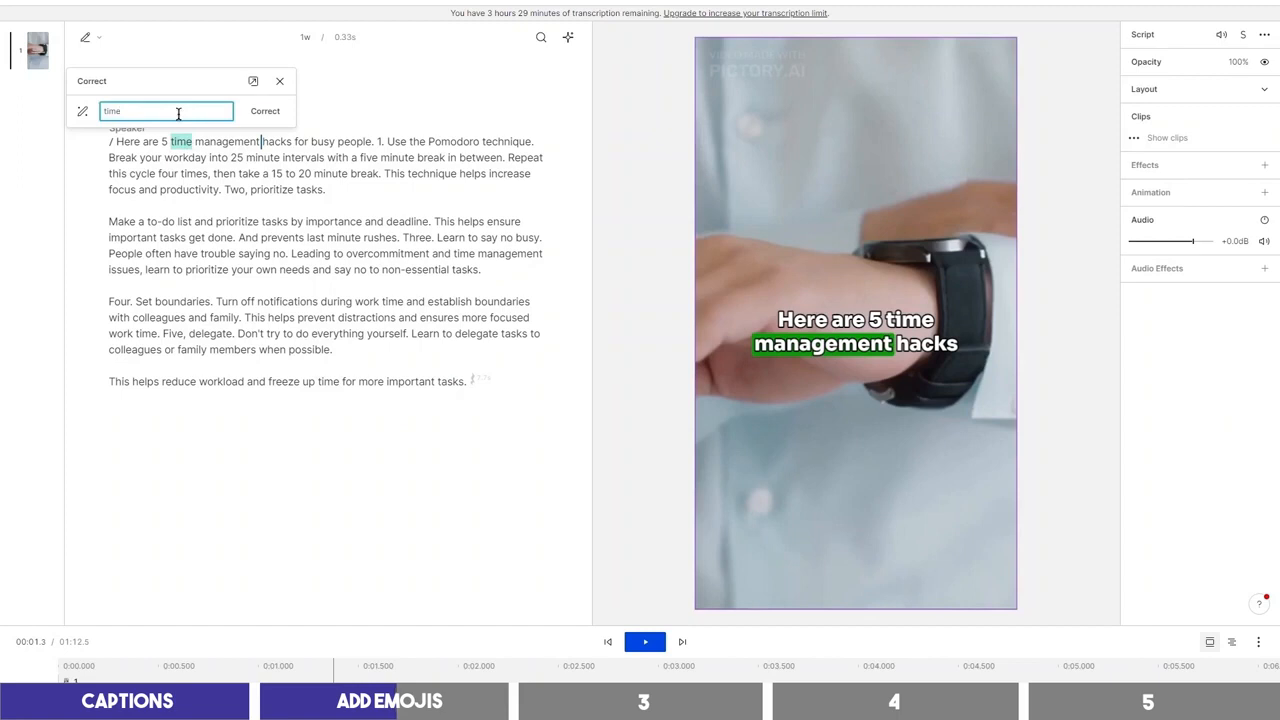
key(ctrl+v)
click(263, 111)
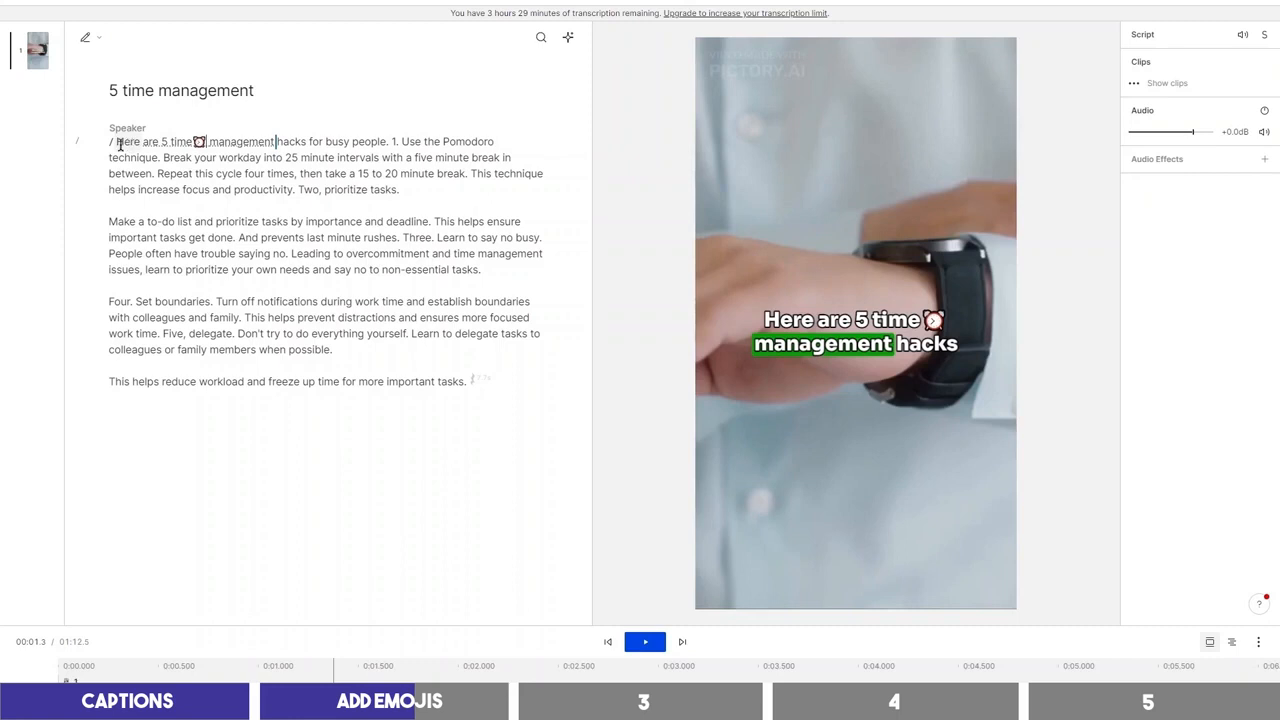
Preview the captions from the start of the script into the Pomodoro sentence
click(117, 143)
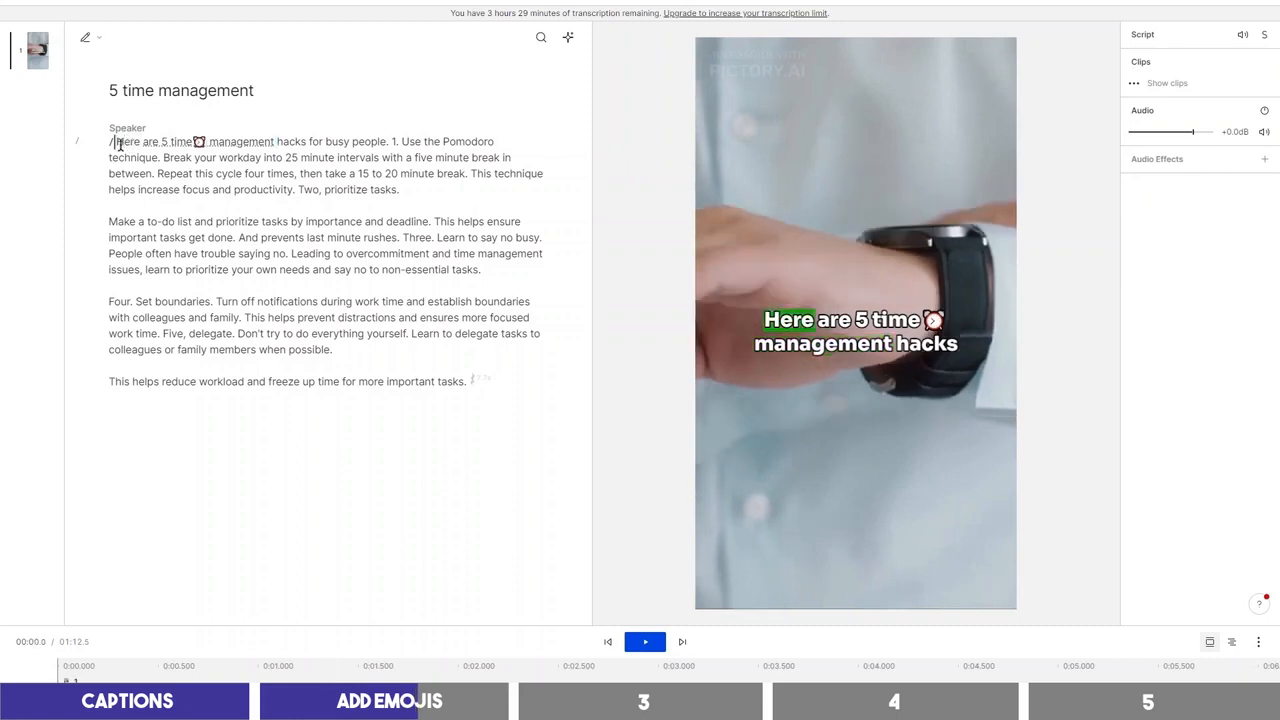
key(space)
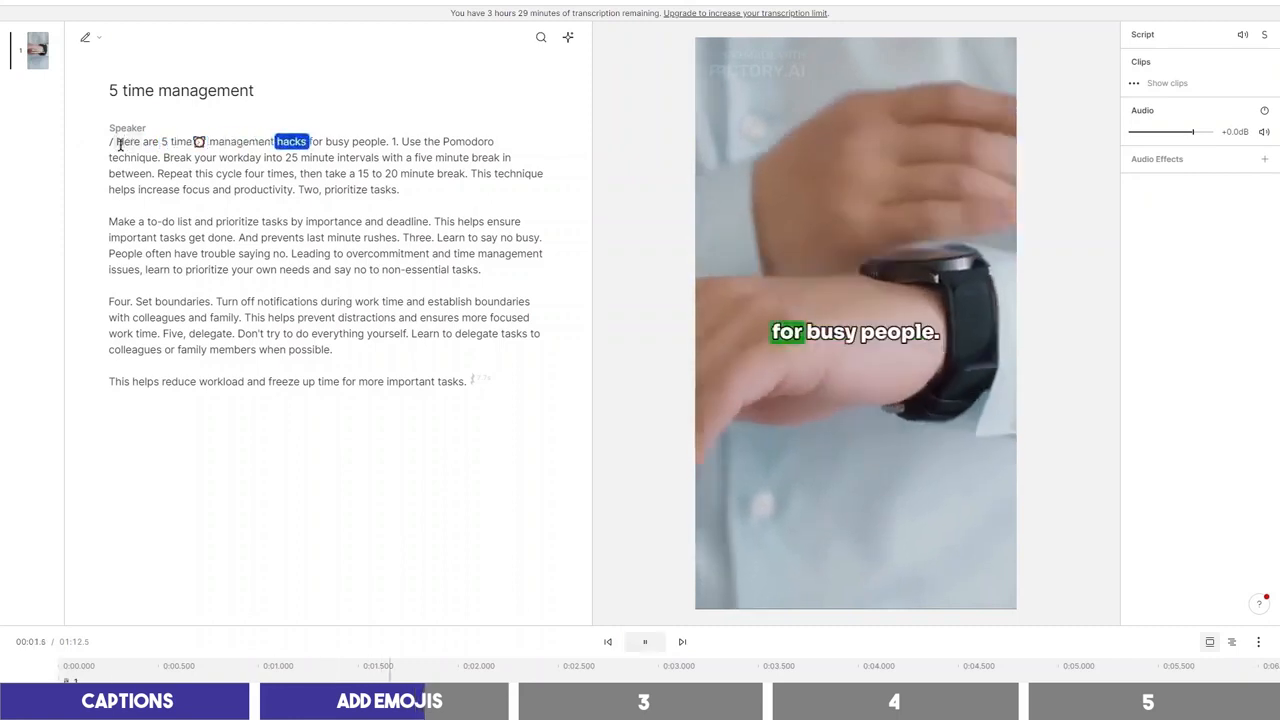
key(space)
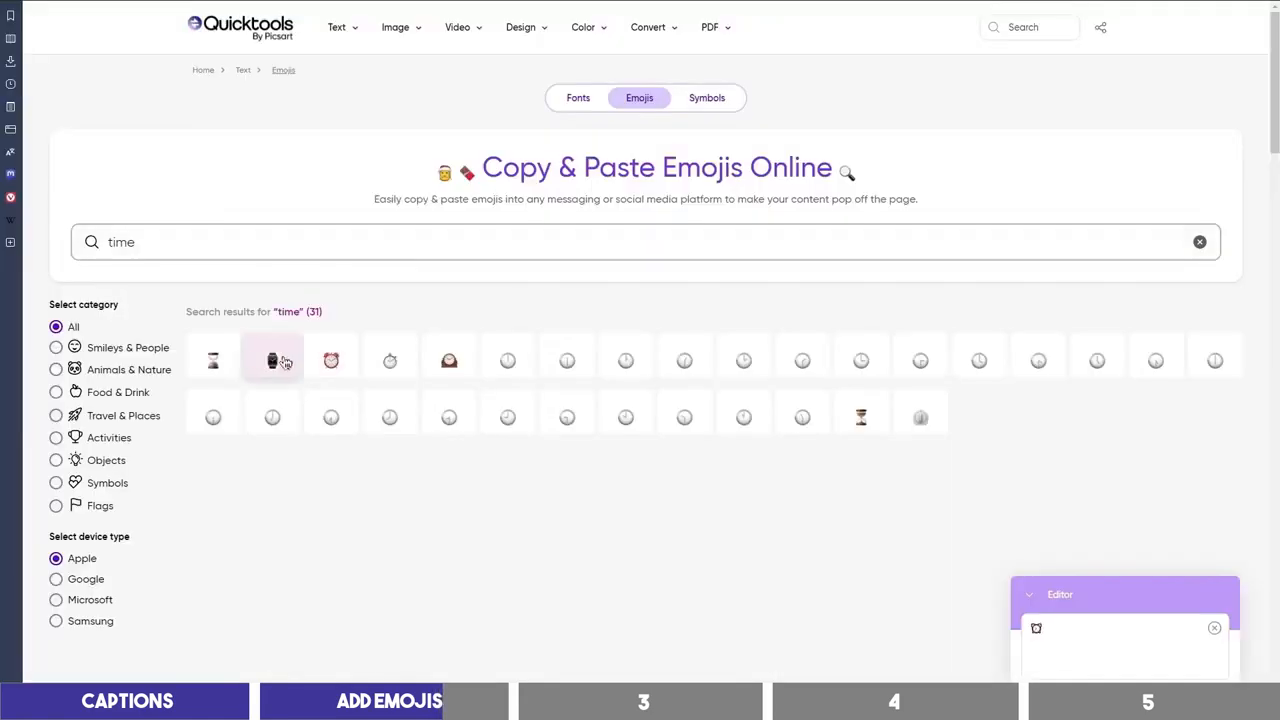
Copy the hourglass emoji from Quicktools, add it after "Pomodoro" in the Descript transcript and preview that caption
click(215, 362)
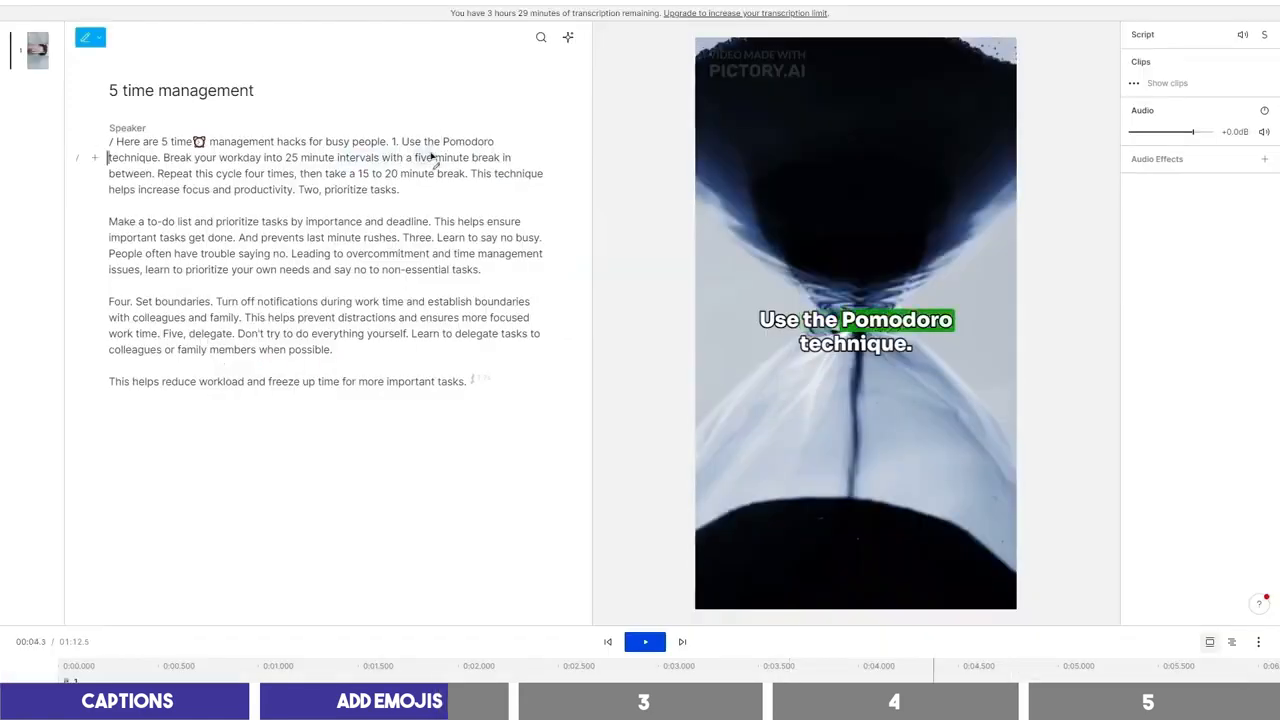
double_click(468, 141)
click(476, 111)
key(ctrl+v)
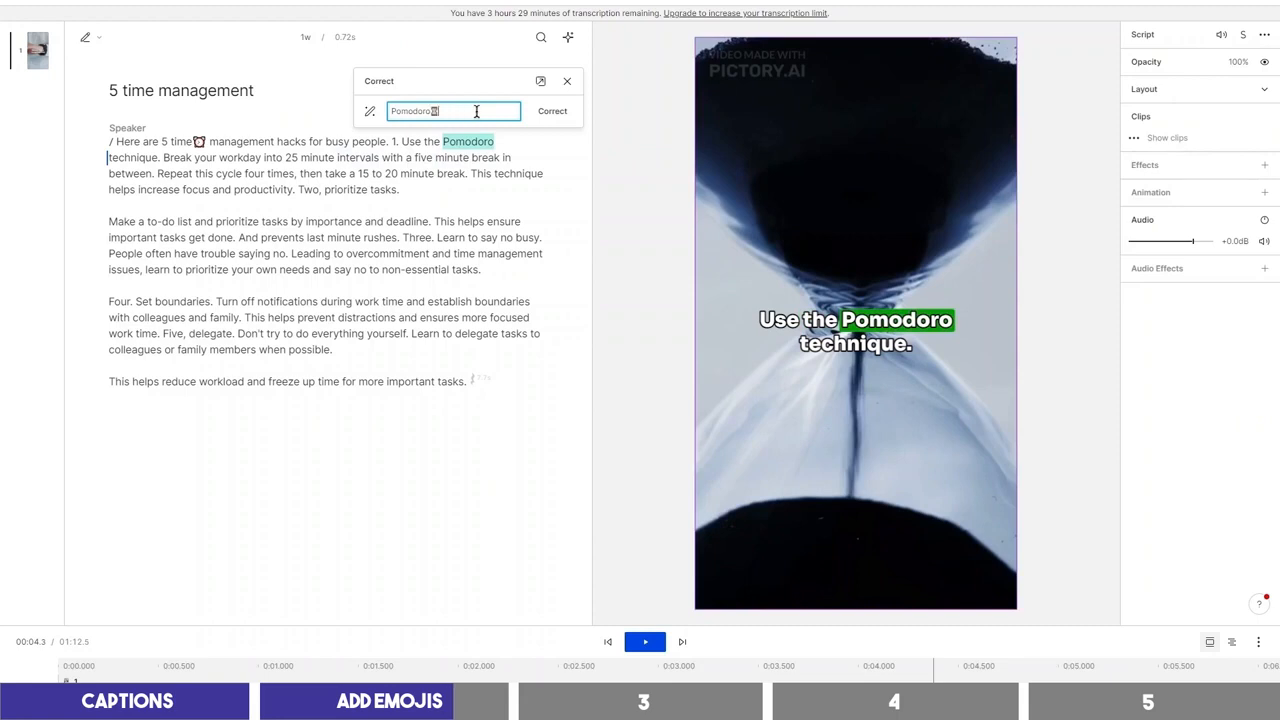
click(552, 111)
double_click(378, 142)
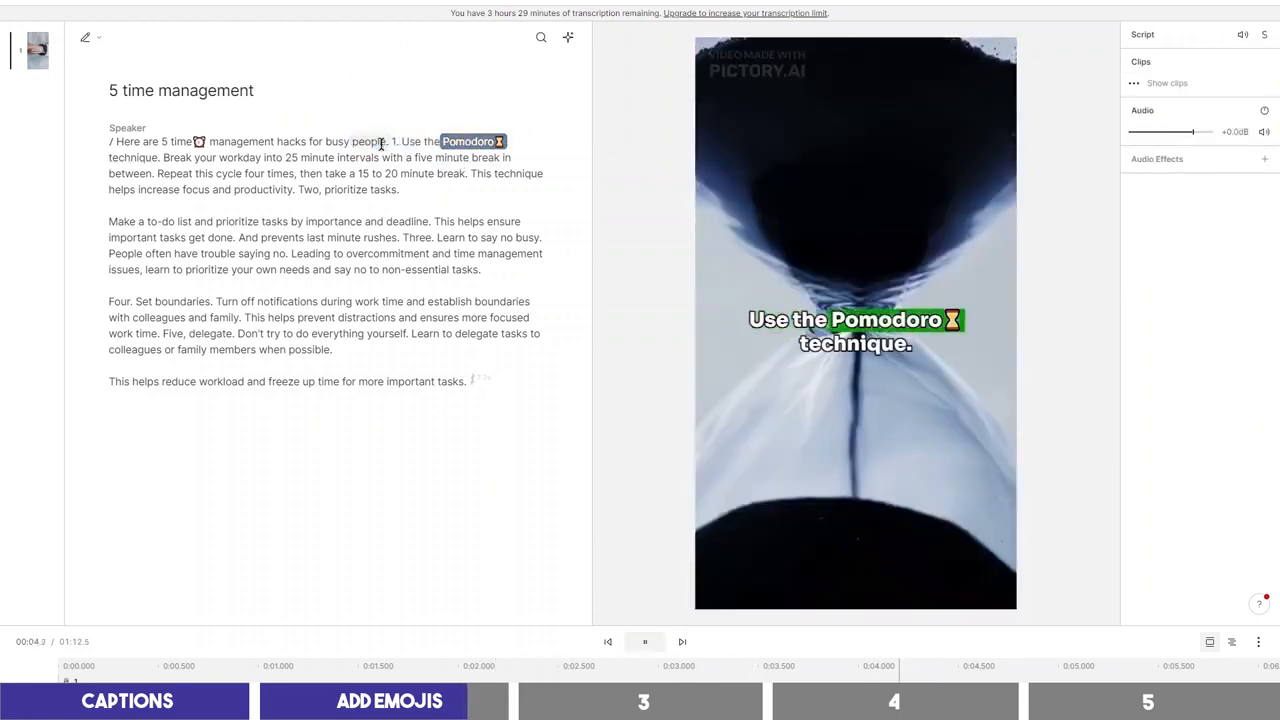
key(space)
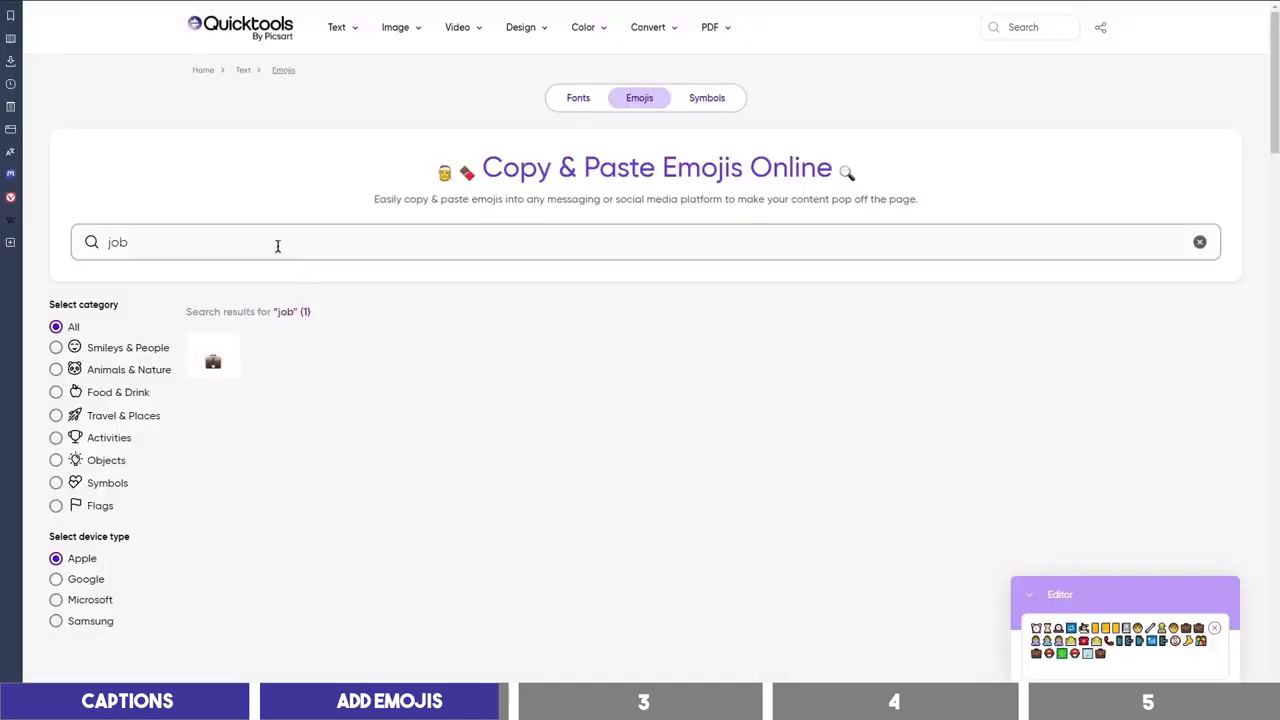
Search Quicktools for "time" instead of "job", copy the red alarm clock emoji and add it after "freeze up time" in Descript
key(BackSpace)
key(BackSpace)
key(BackSpace)
text(time)
click(331, 362)
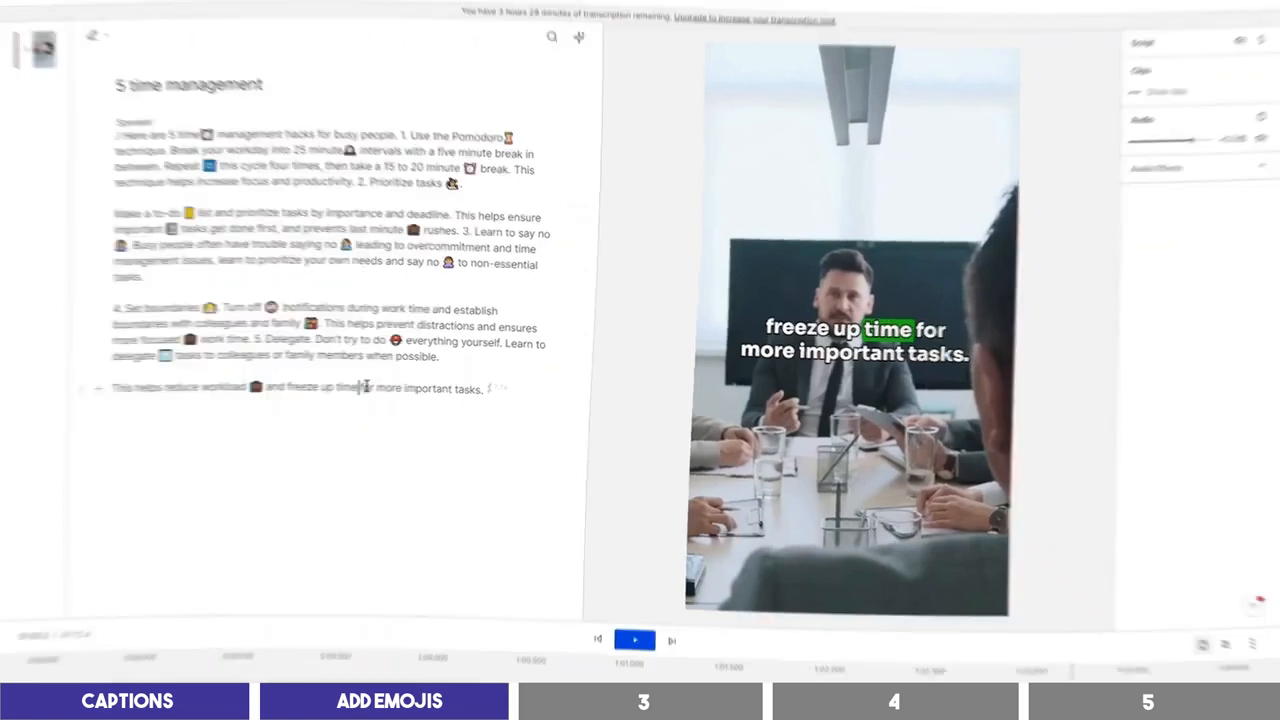
key(ctrl+v)
Return to the start of the script, export the current composition as a 720p, medium-quality video and close the export settings
click(115, 141)
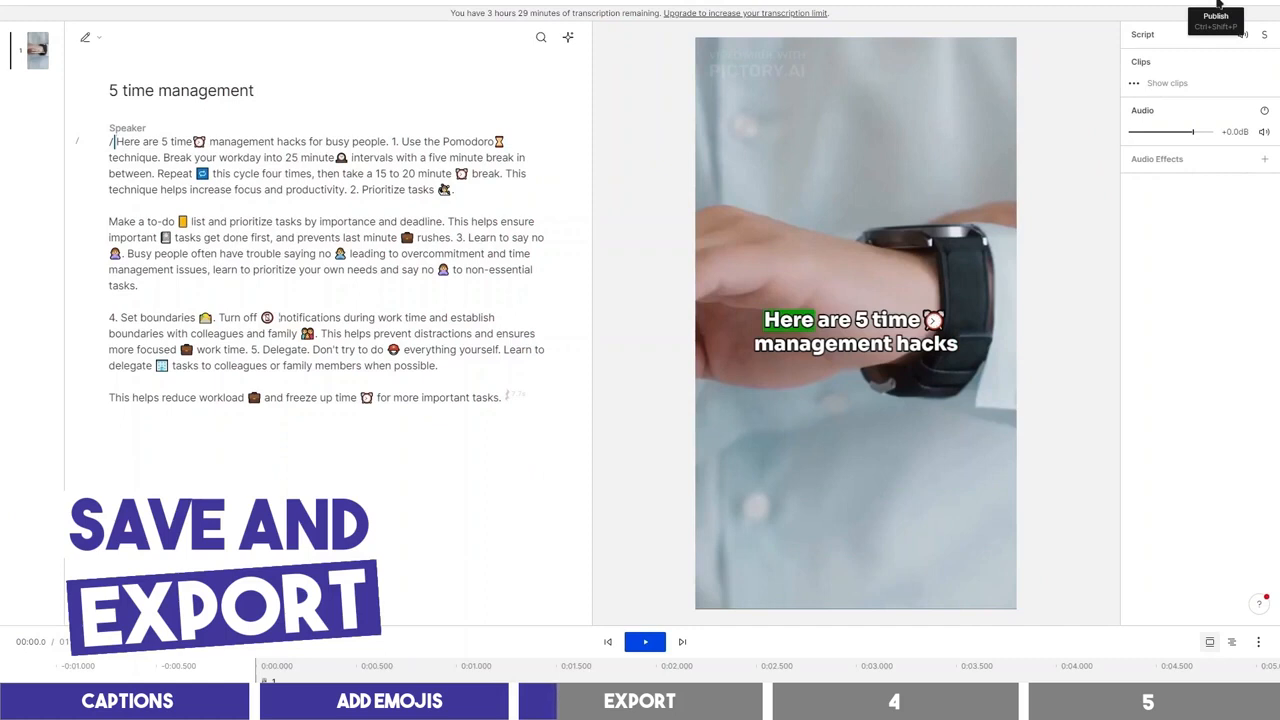
click(1218, 5)
click(1000, 19)
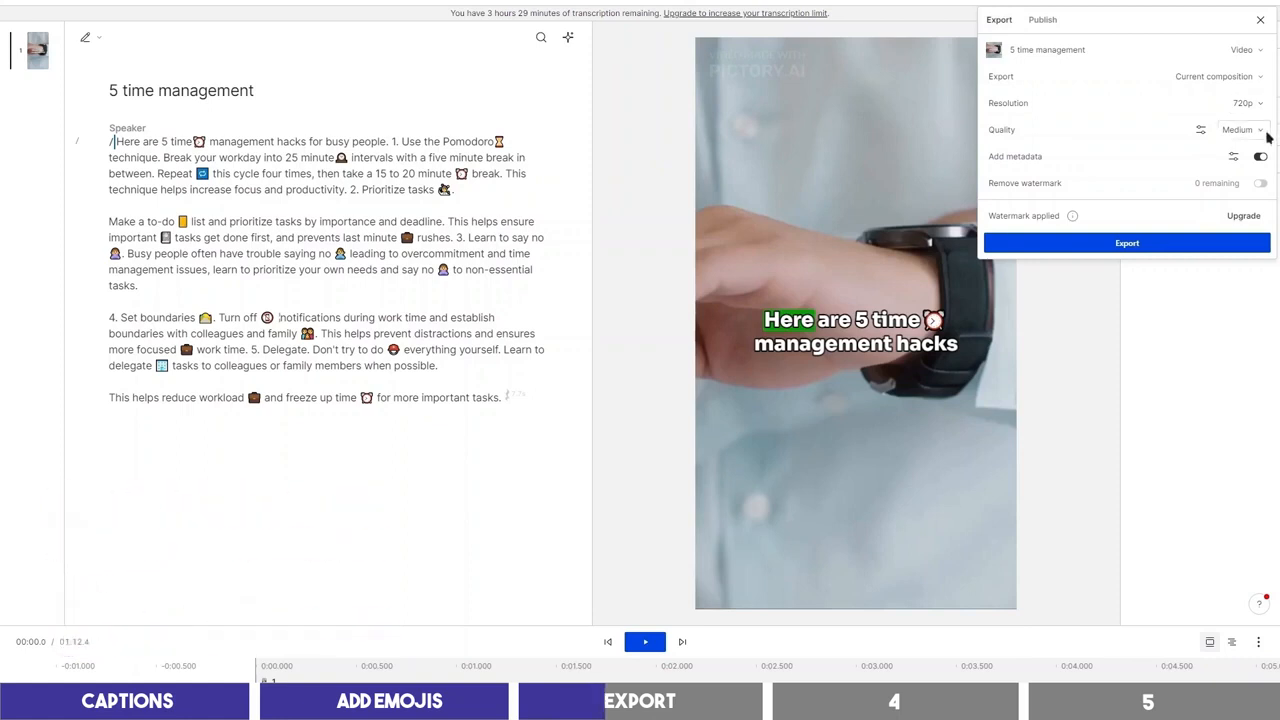
click(1212, 246)
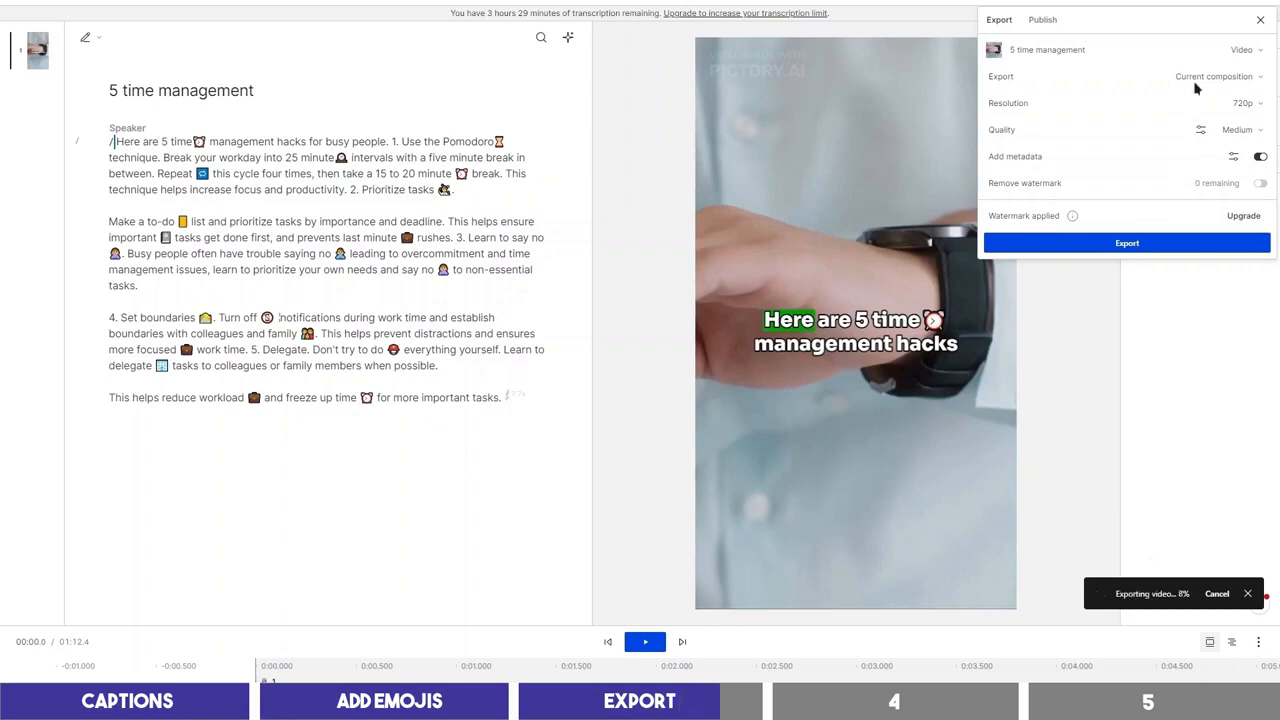
click(1261, 20)
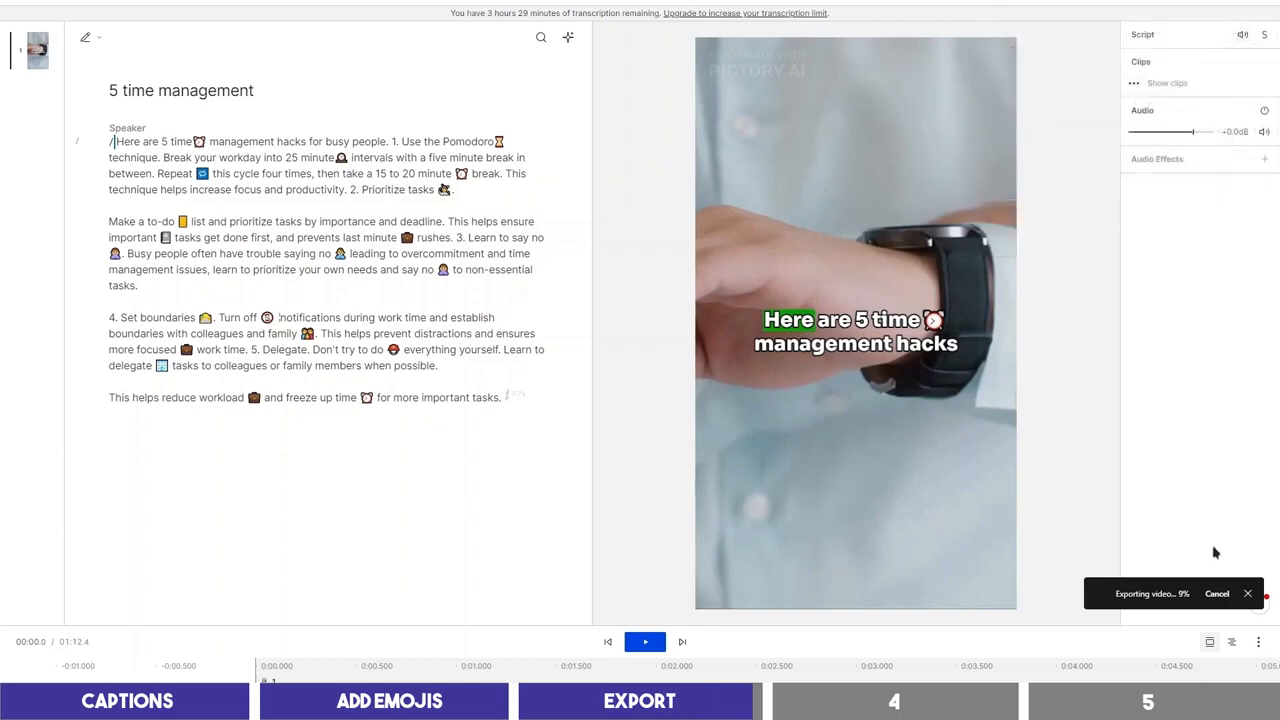